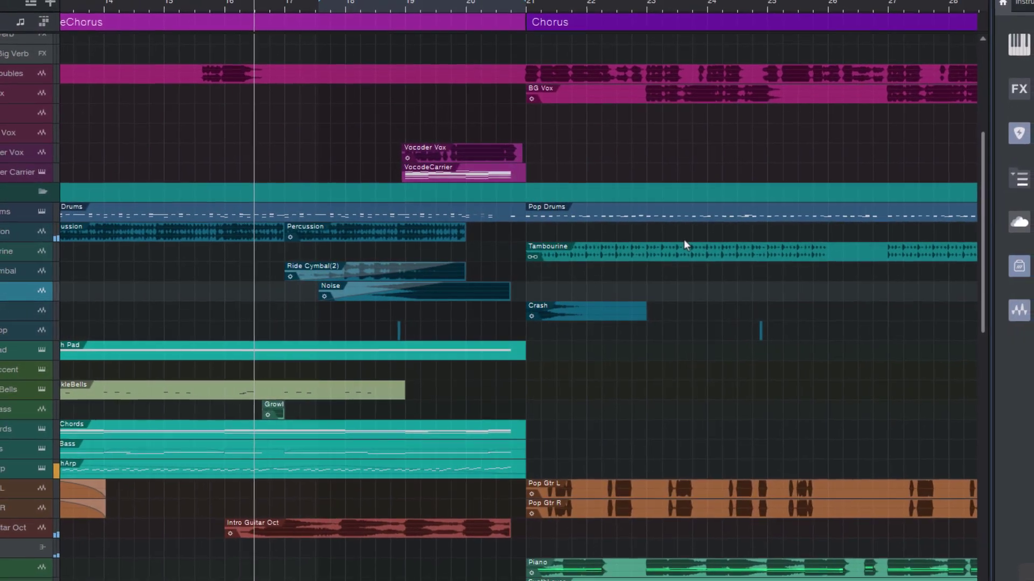
Show and hide the Console, then open Find Command recalling the Velocity +25% result
key("F3")
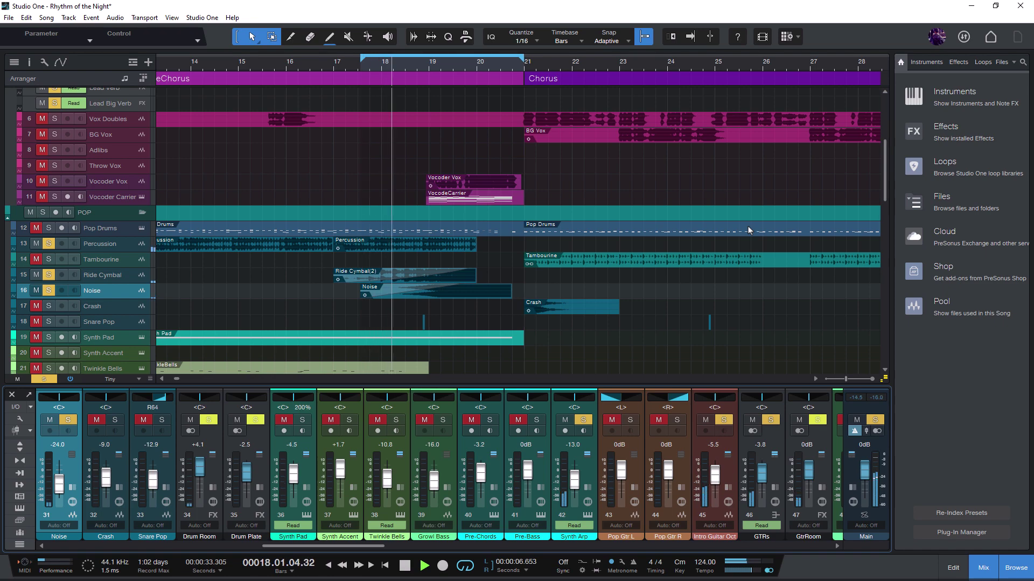
key("F3")
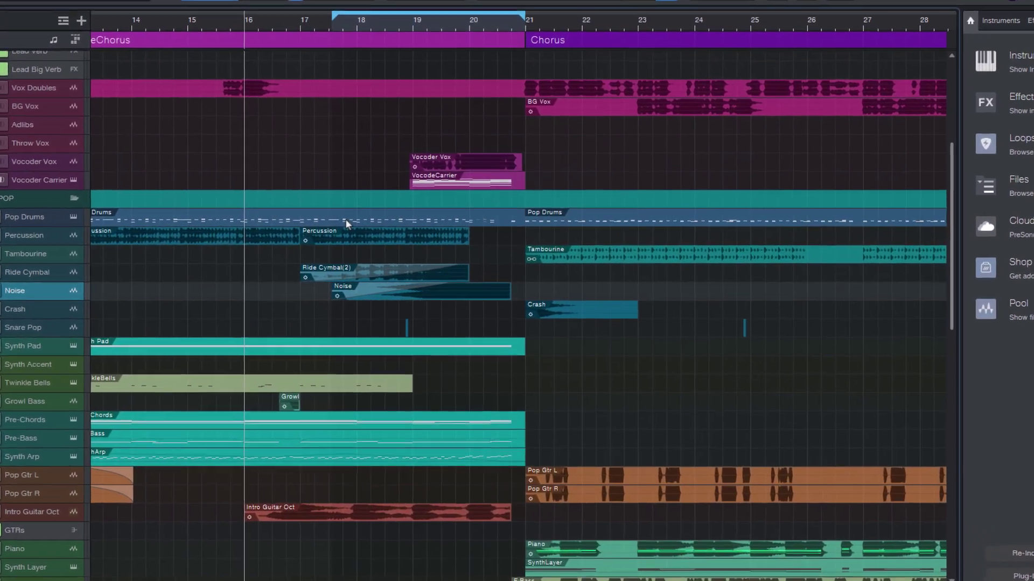
key("ctrl+Return")
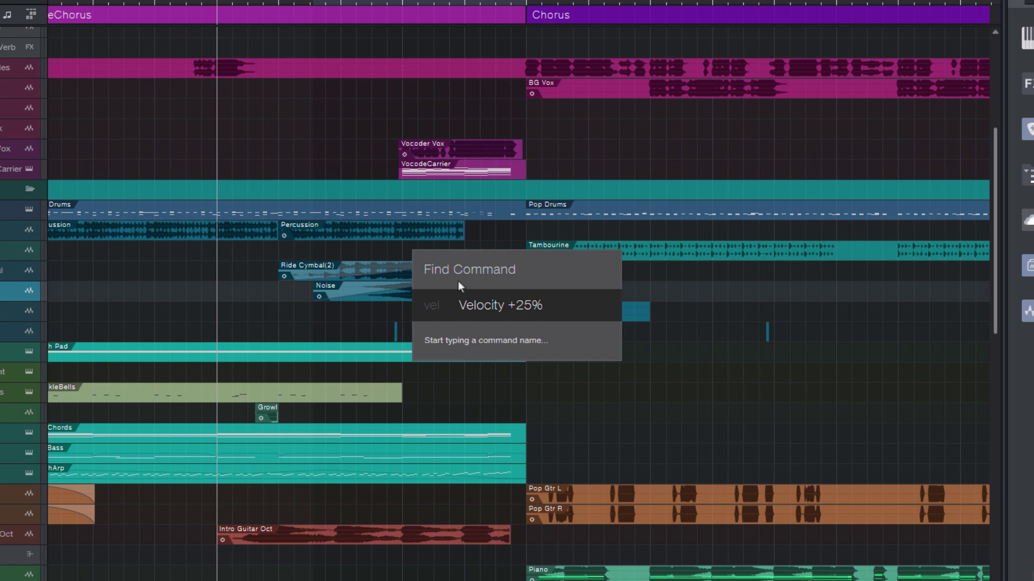
Dismiss Find Command, select the Percussion track, browse Transport, then open the Studio One menu
key("Escape")
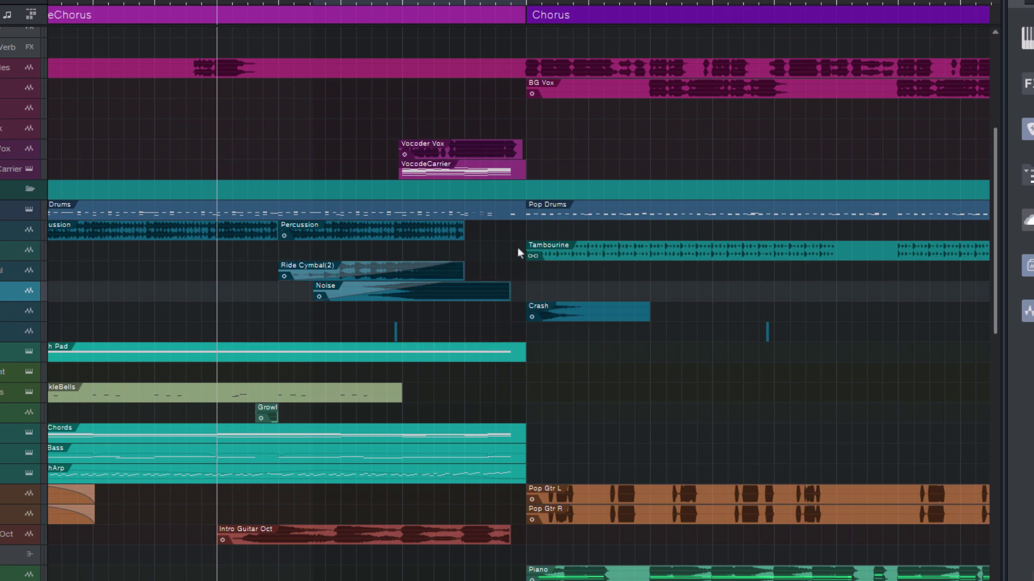
left_click(478, 251)
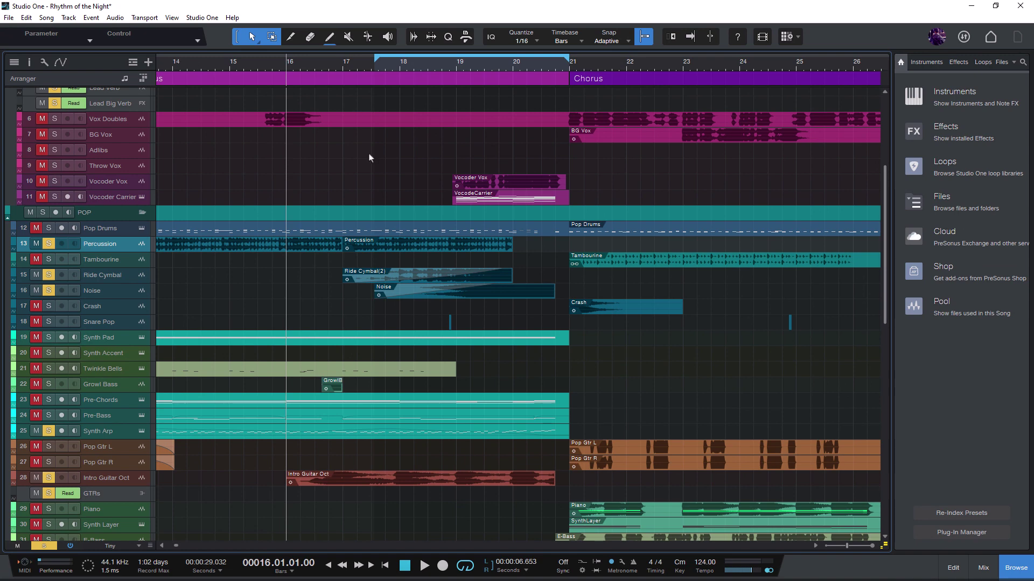
left_click(143, 18)
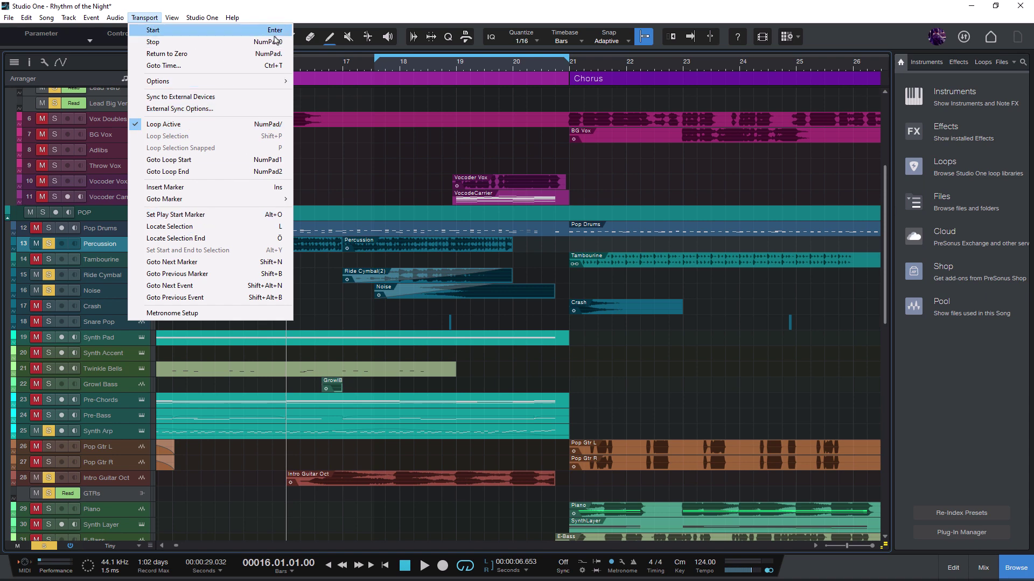
left_click(421, 174)
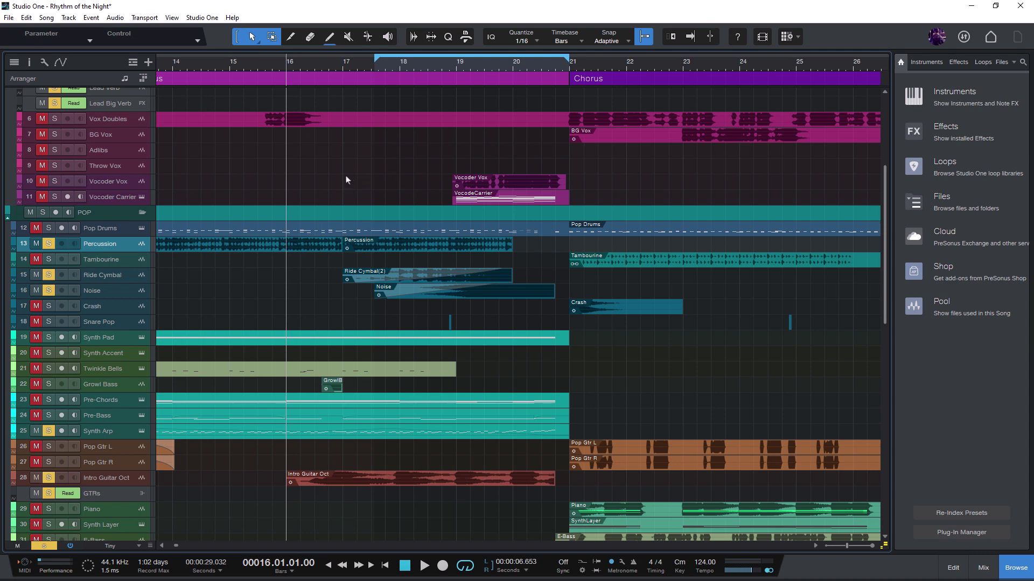
left_click(202, 17)
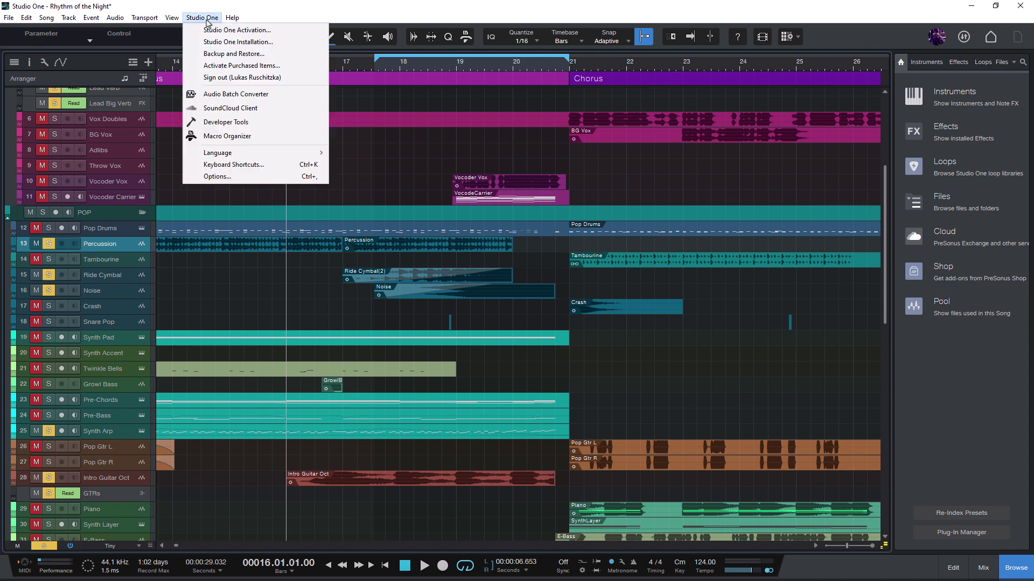
left_click(221, 165)
type("play from")
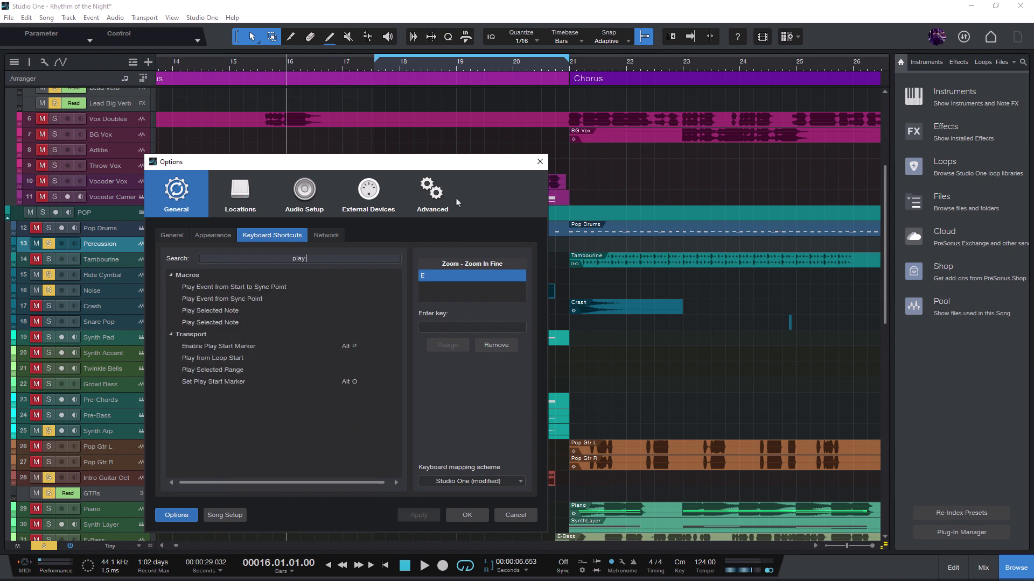
left_click(312, 287)
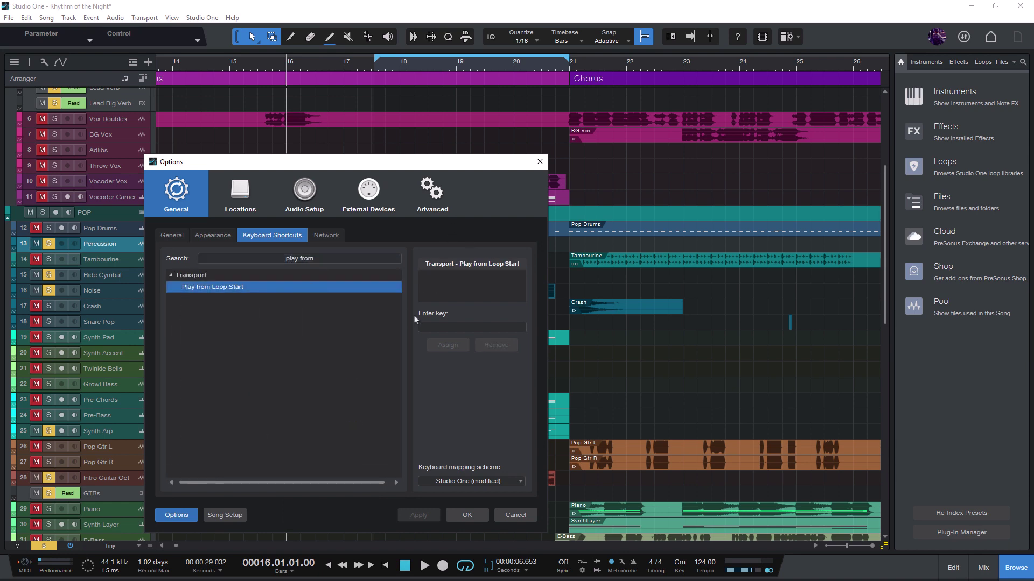
left_click(434, 327)
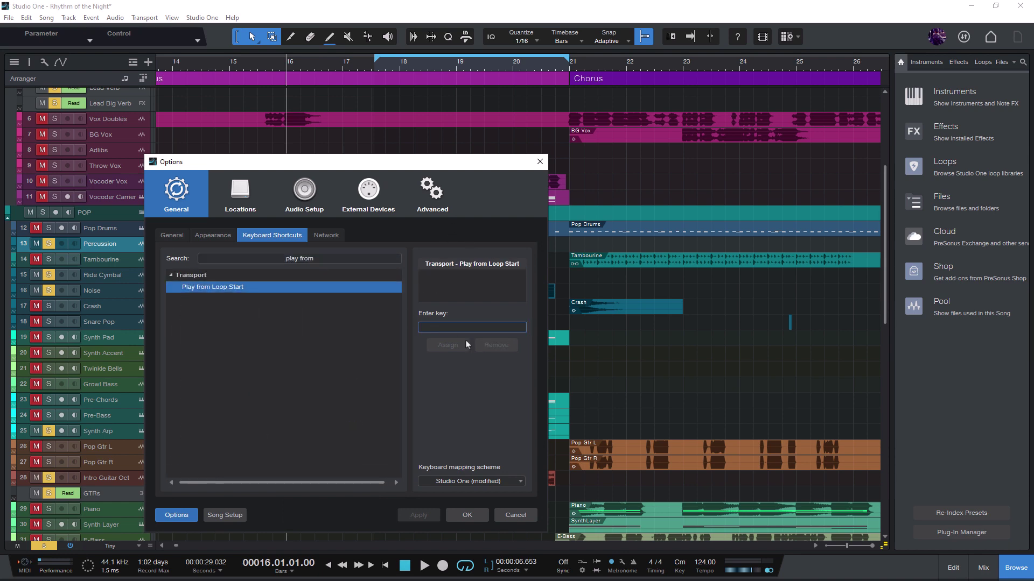
left_click(516, 516)
left_click(467, 36)
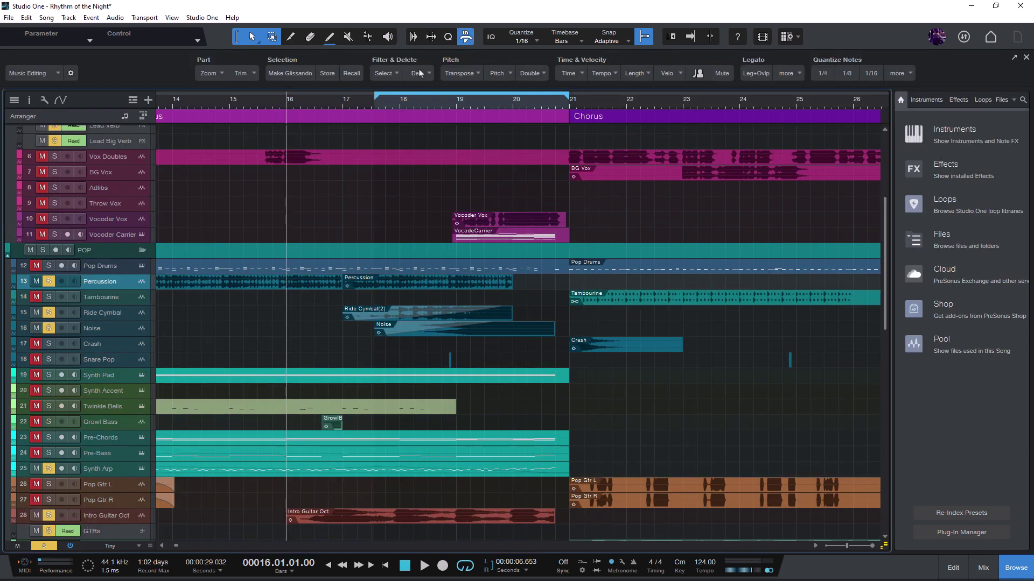
right_click(379, 81)
left_click(406, 108)
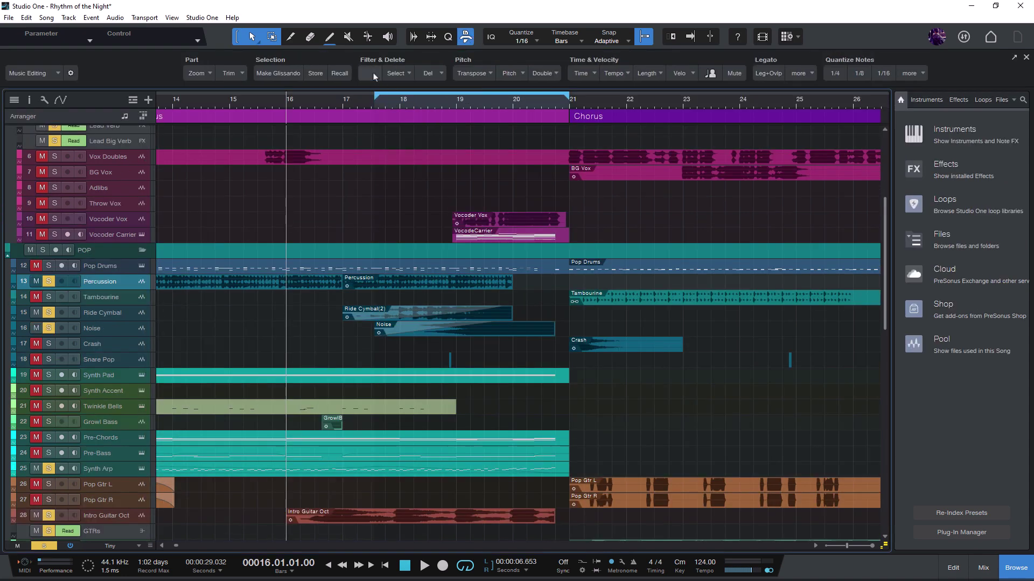
right_click(373, 76)
mouse_move(426, 100)
left_click(485, 95)
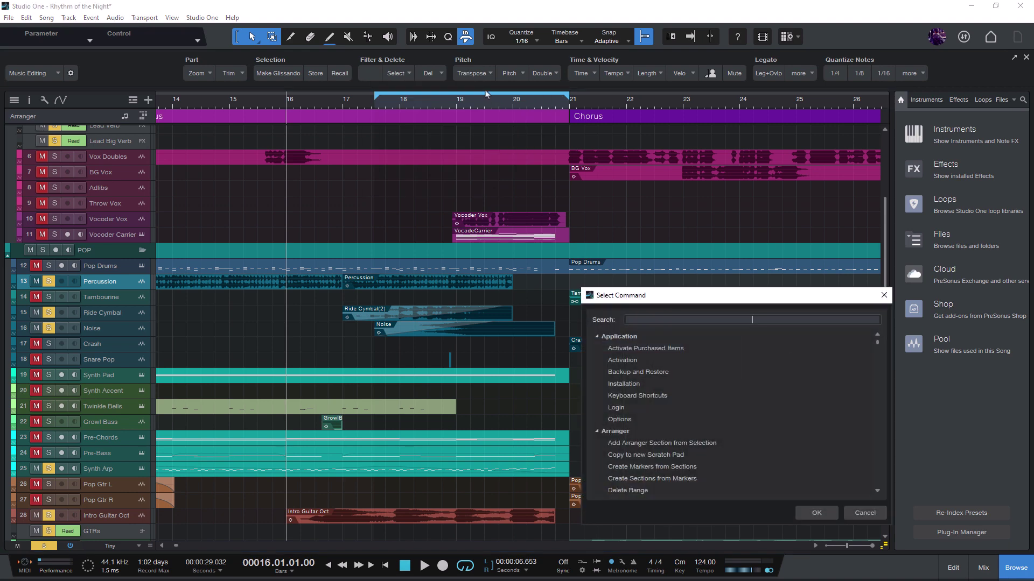
type("play fr")
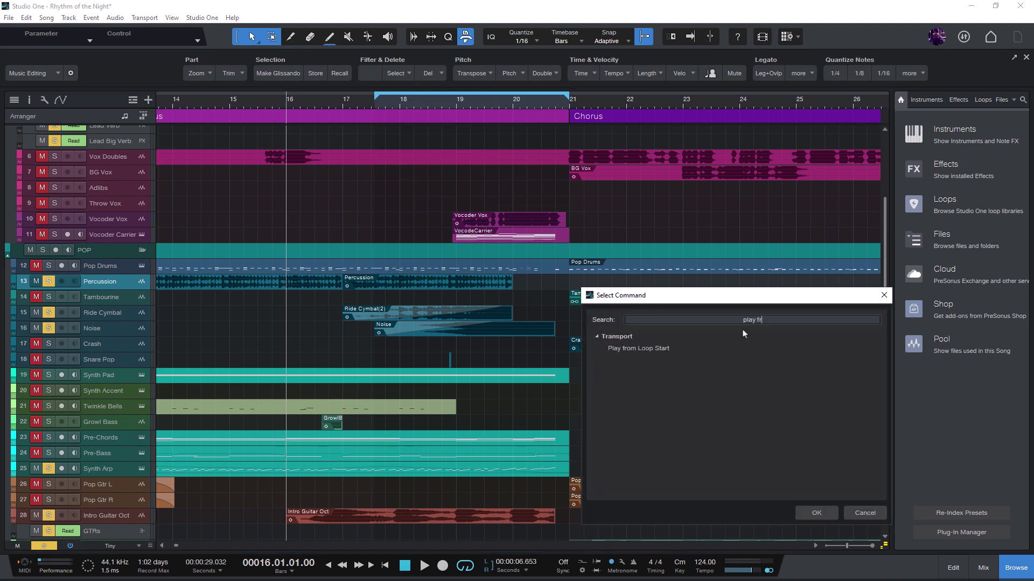
key("Return")
right_click(370, 73)
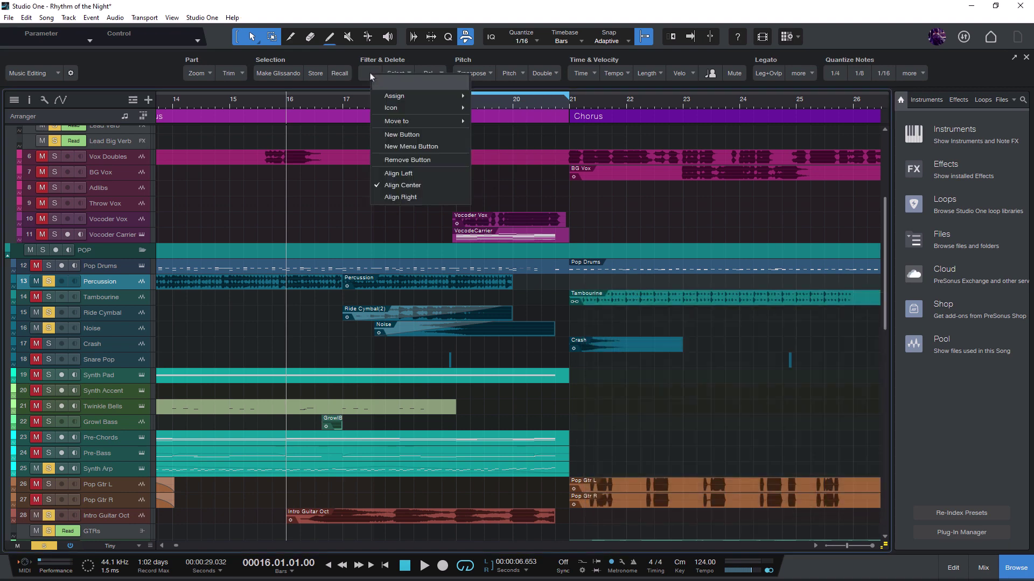
left_click(409, 158)
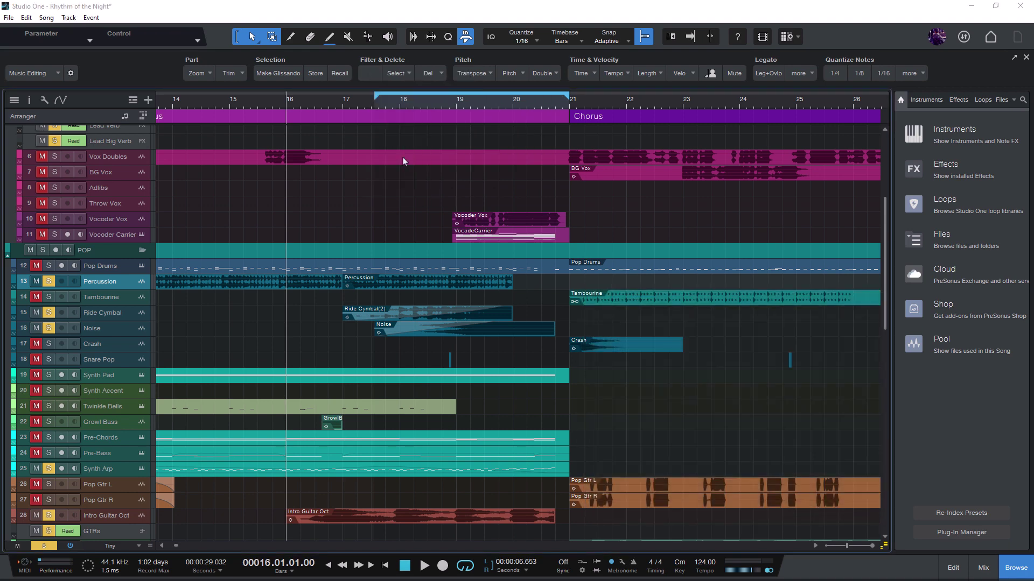
left_click(466, 36)
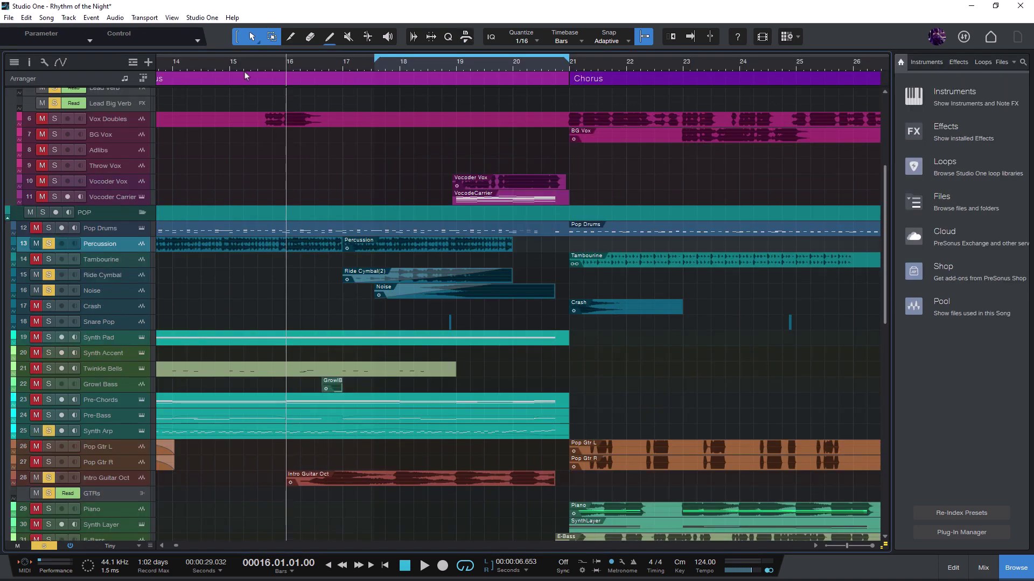
After browsing Help, run Play from Loop Start via a 'play from' search, then zoom in with E
left_click(233, 18)
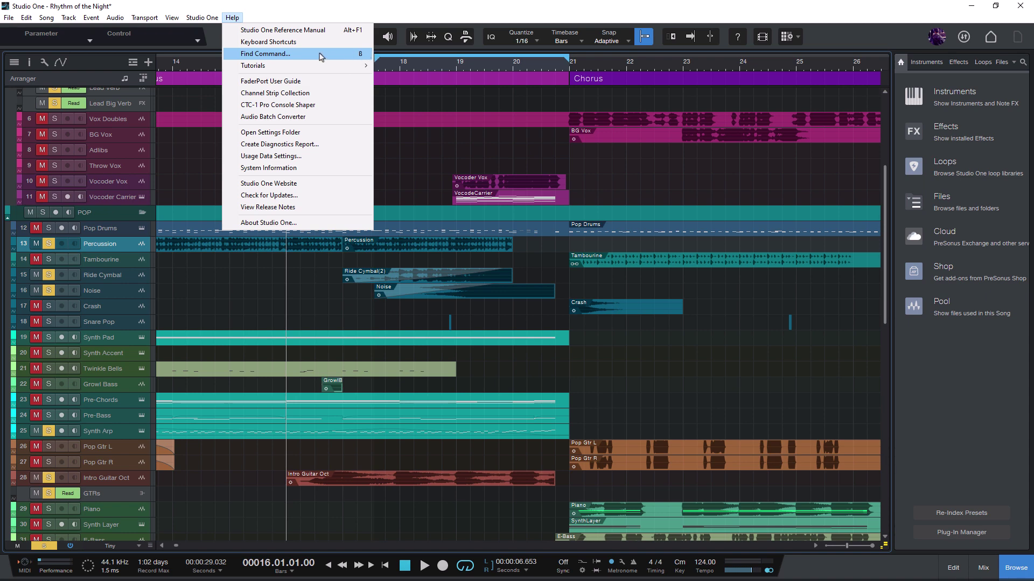
left_click(398, 209)
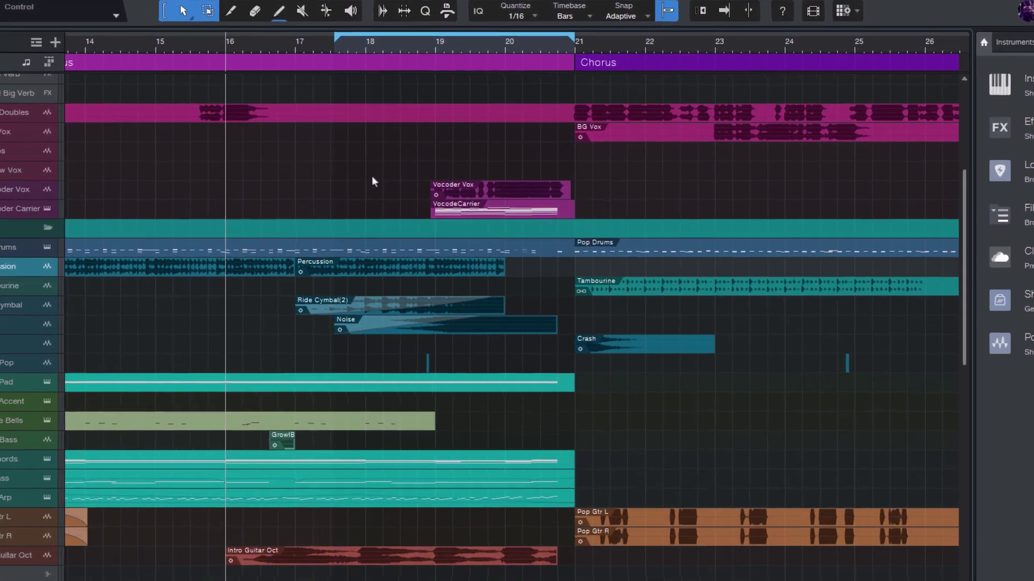
key("ctrl+Return")
type("vel")
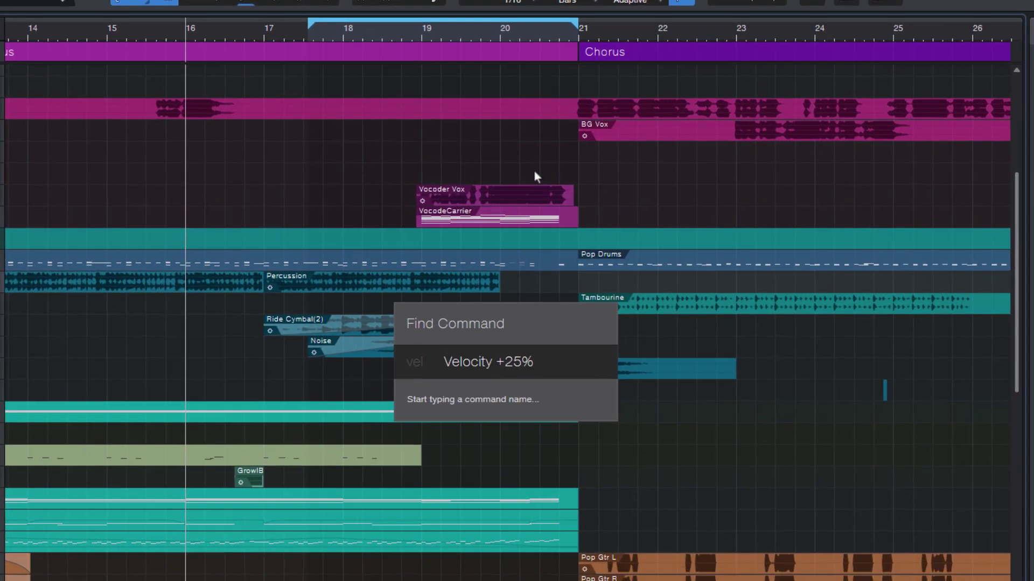
key("BackSpace")
key("BackSpace")
key("BackSpace")
type("play from")
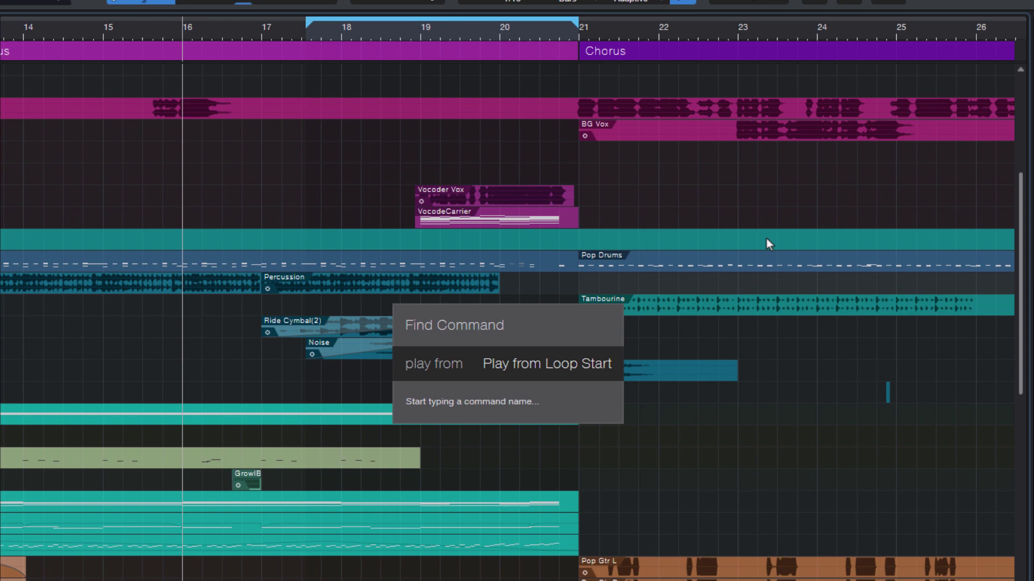
key("Return")
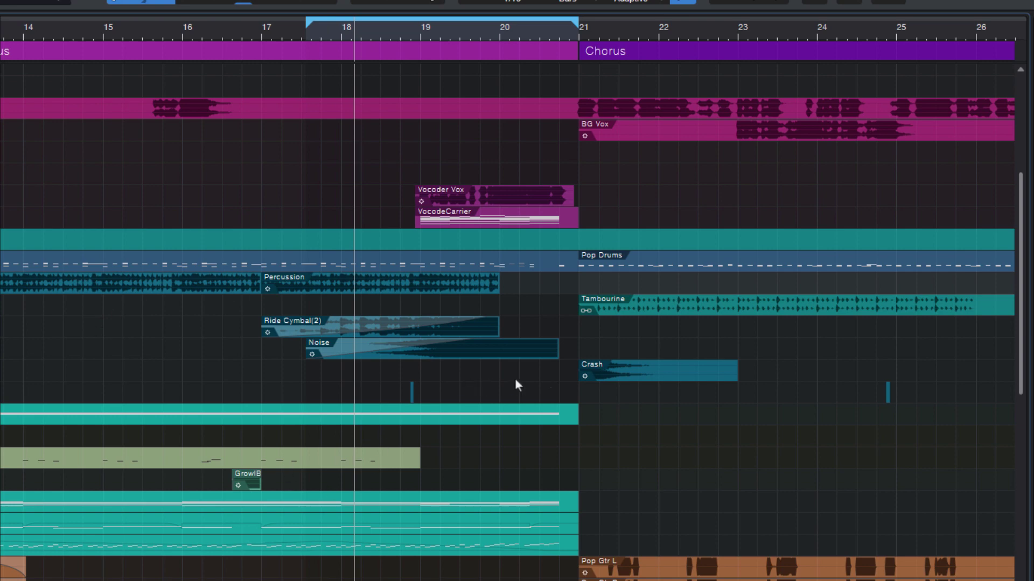
key("e")
key("e")
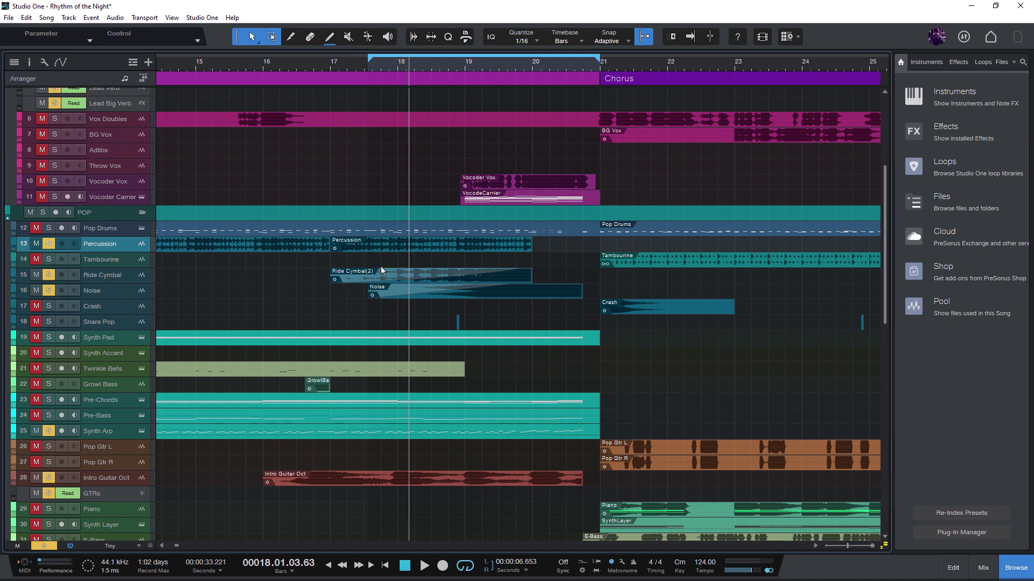
After browsing View > Zoom, run Zoom to Loop by searching 'zoom to lo'
left_click(173, 18)
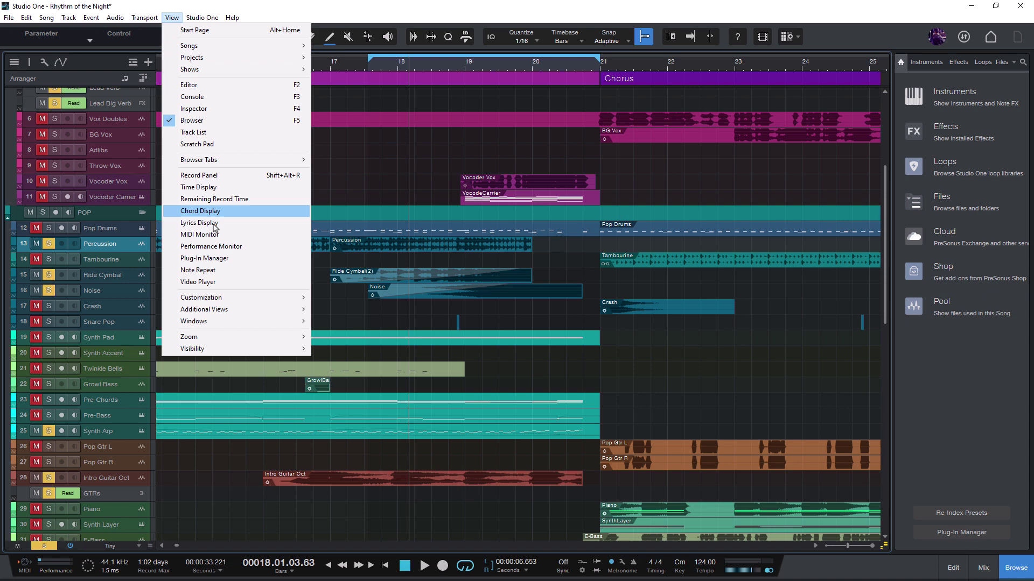
mouse_move(222, 337)
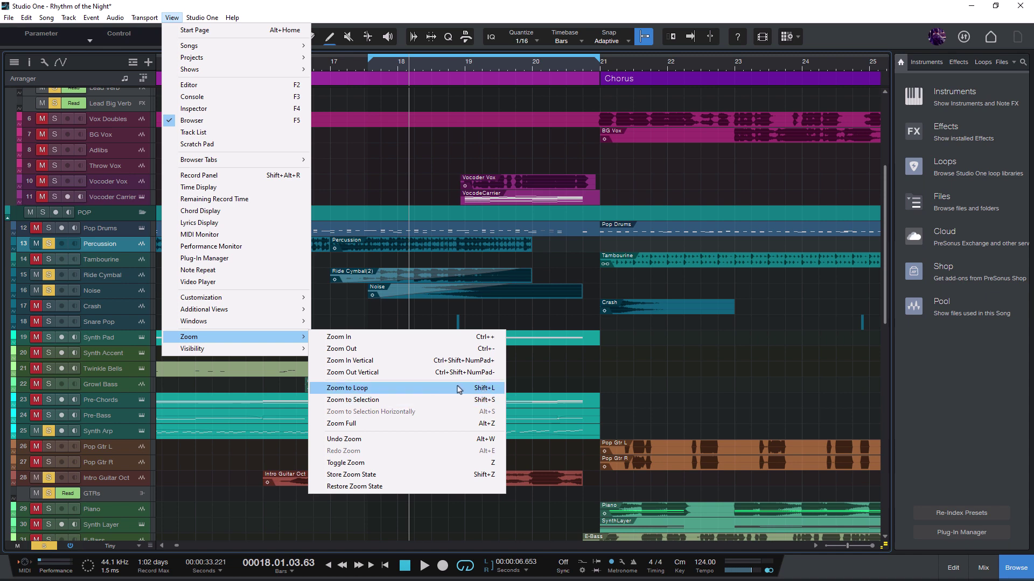
left_click(398, 7)
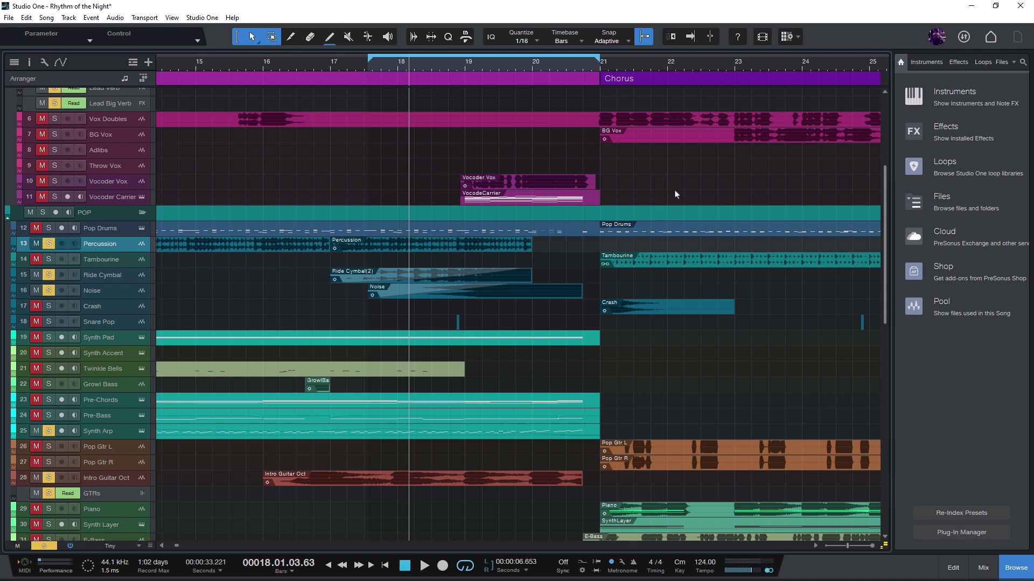
key("ctrl+space")
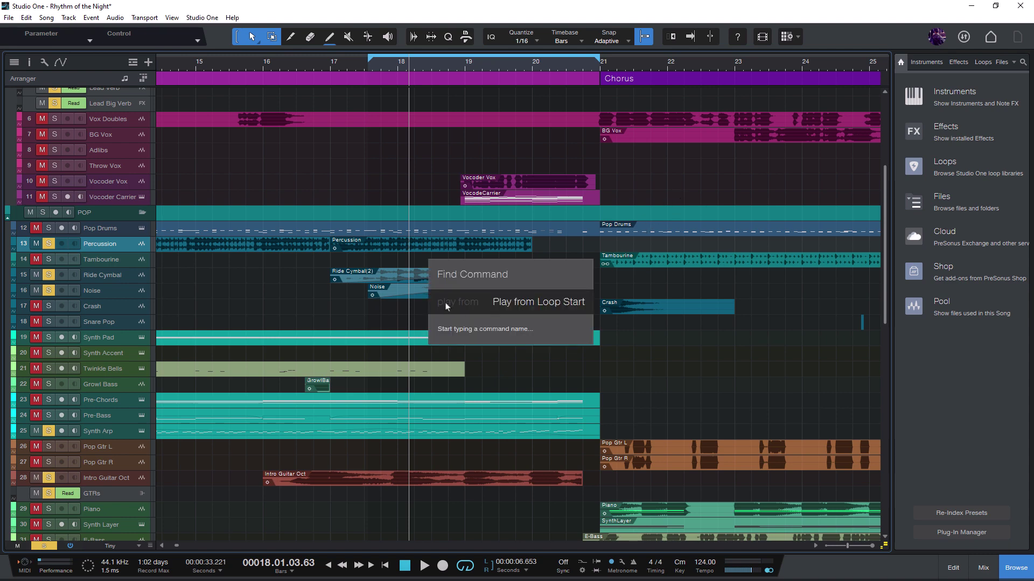
type("zoom to lo")
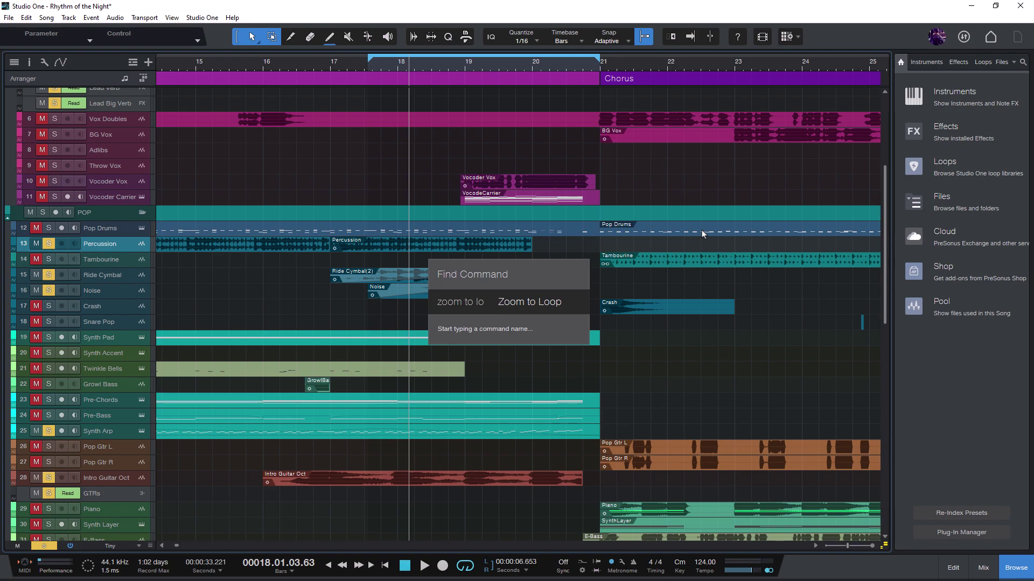
key("Return")
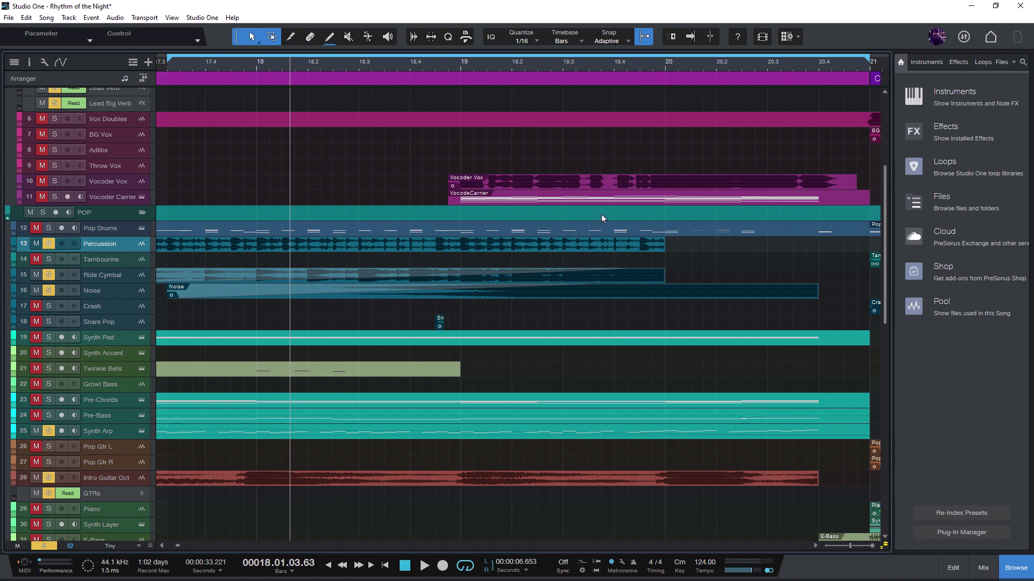
Zoom out with W, return to loop start, and reopen the search recalling Play from Loop Start
key("w")
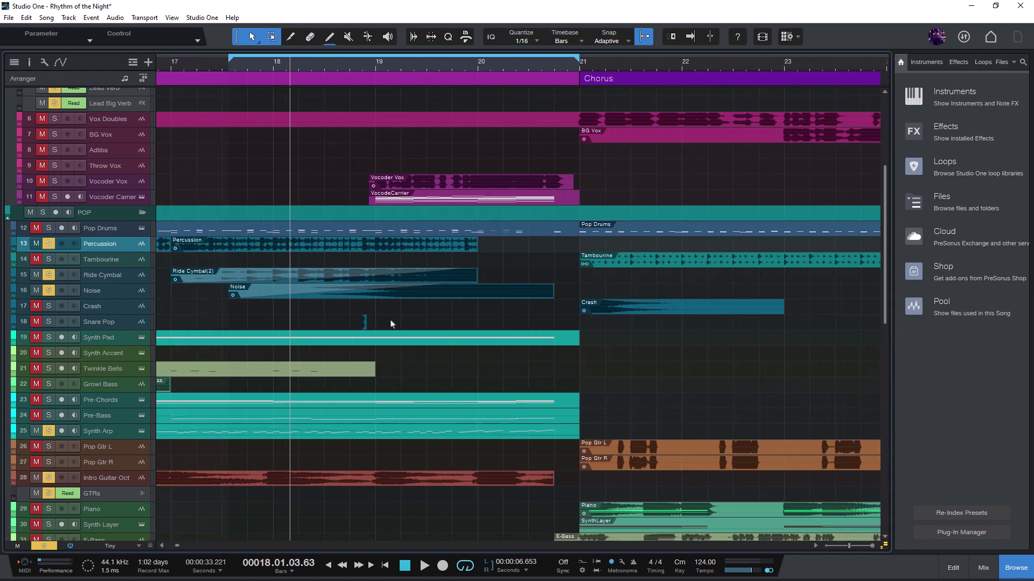
key("KP_1")
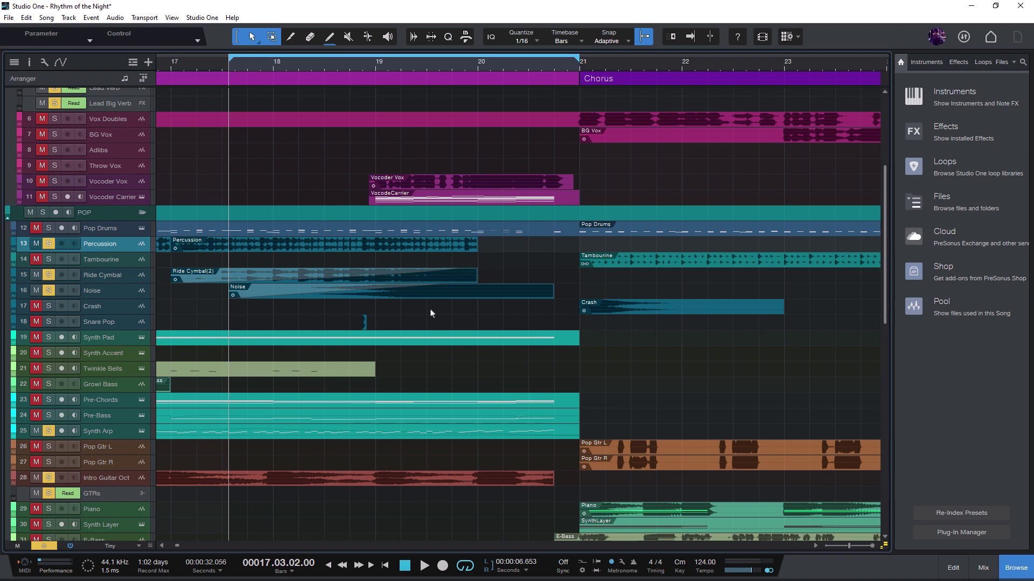
key("ctrl+shift+space")
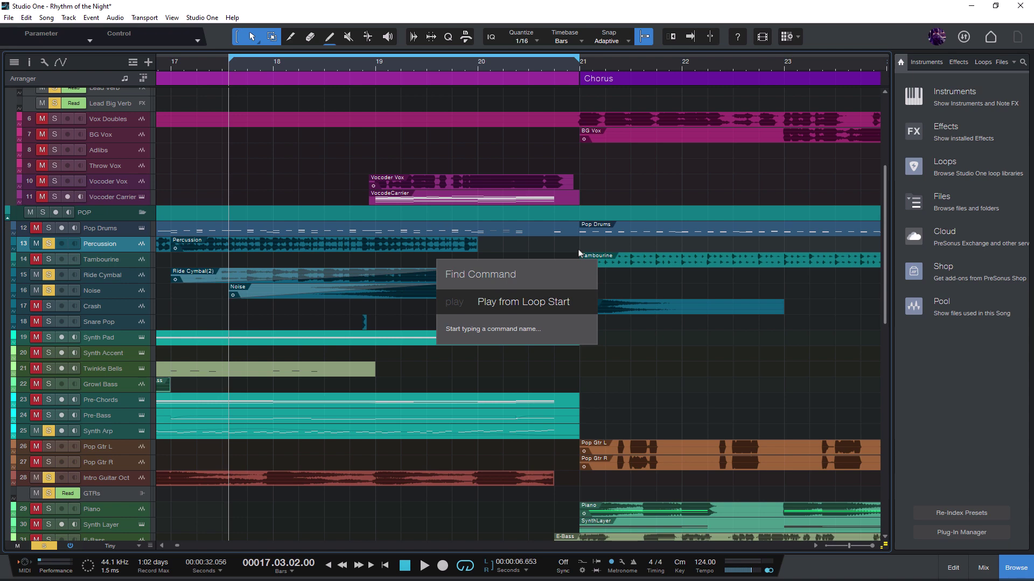
Run Play from Loop Start, then repeat it three times with the repeat-last-command shortcut
key("Return")
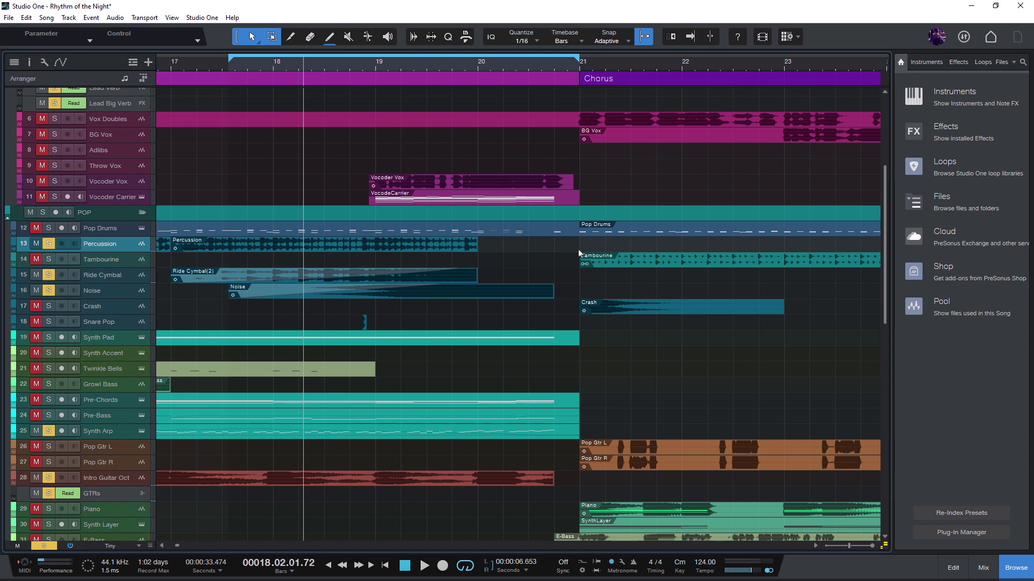
key("space")
key("space")
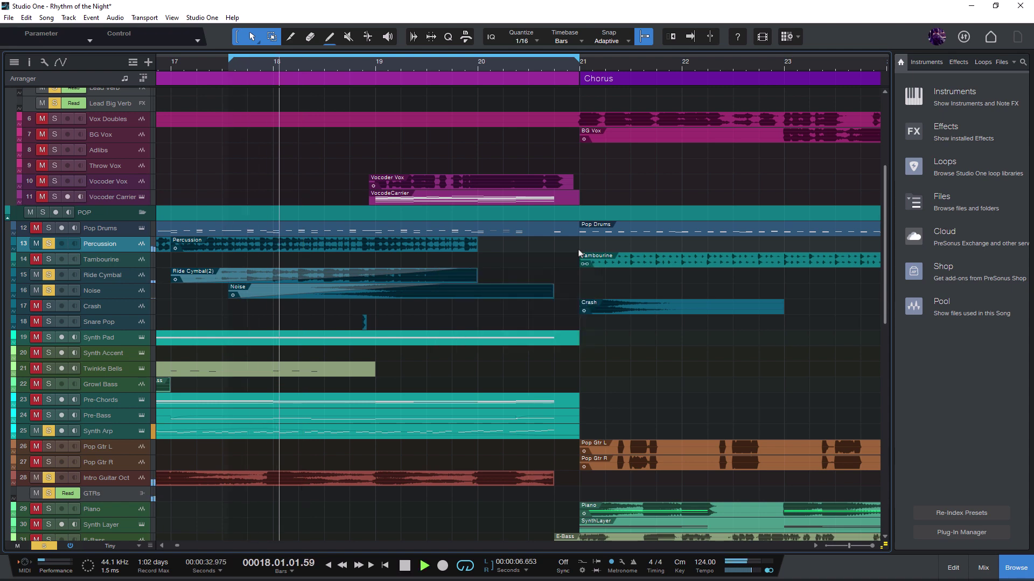
key("space")
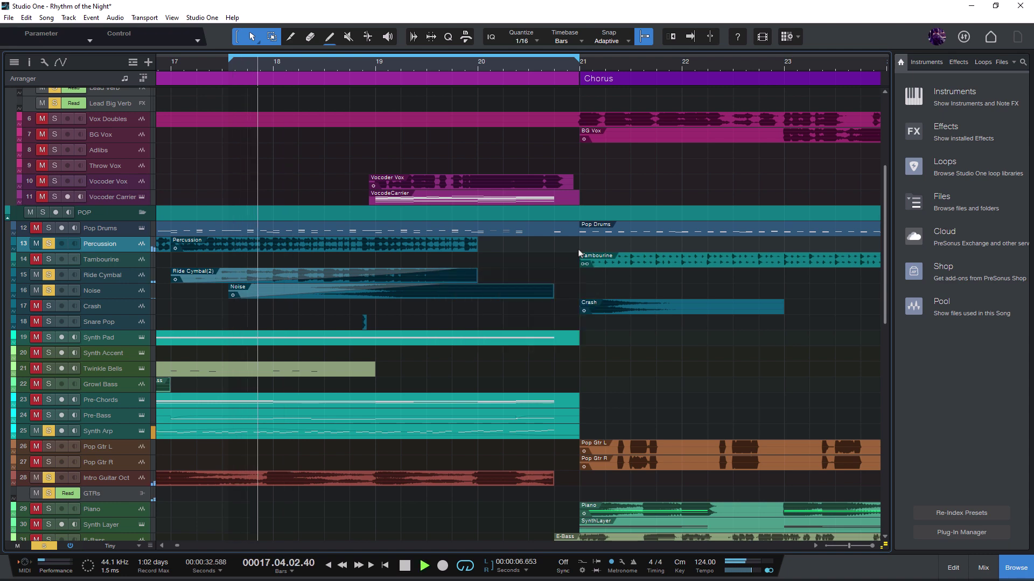
key("space")
key("space")
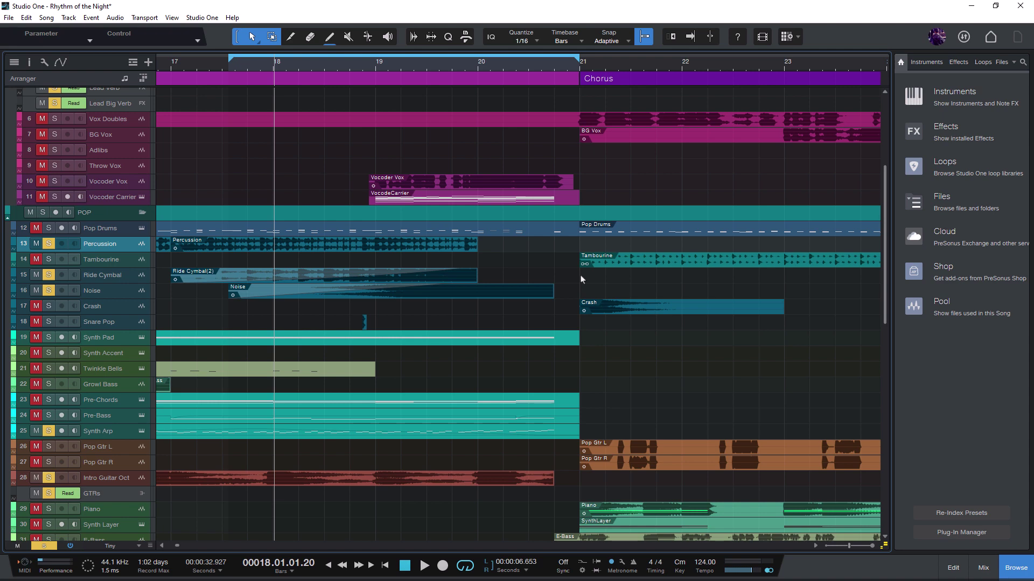
Select the Percussion clip on track 13 and apply Fade In to Cursor via a 'fade' search
left_click(400, 251)
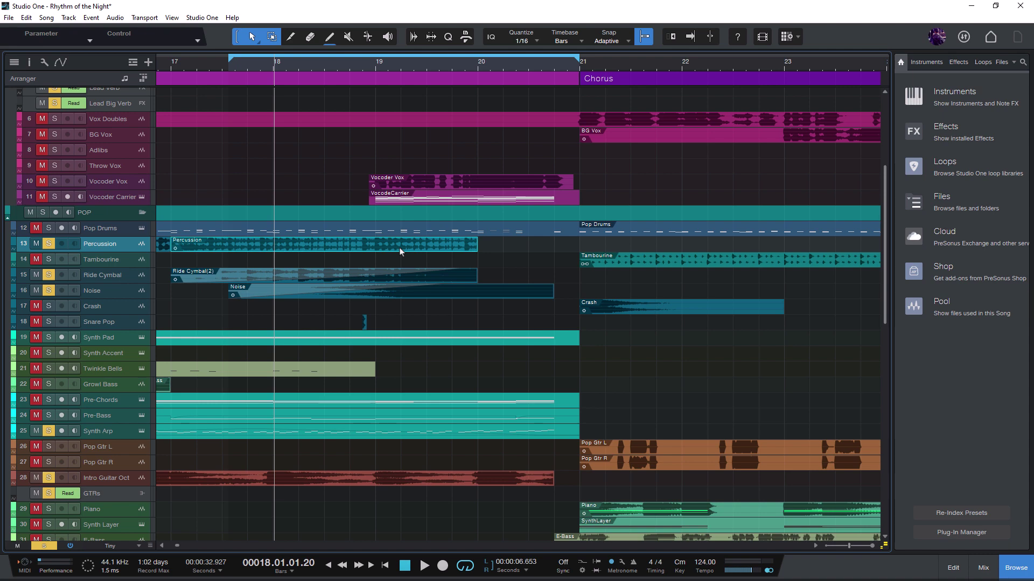
key("ctrl+Return")
type("fade")
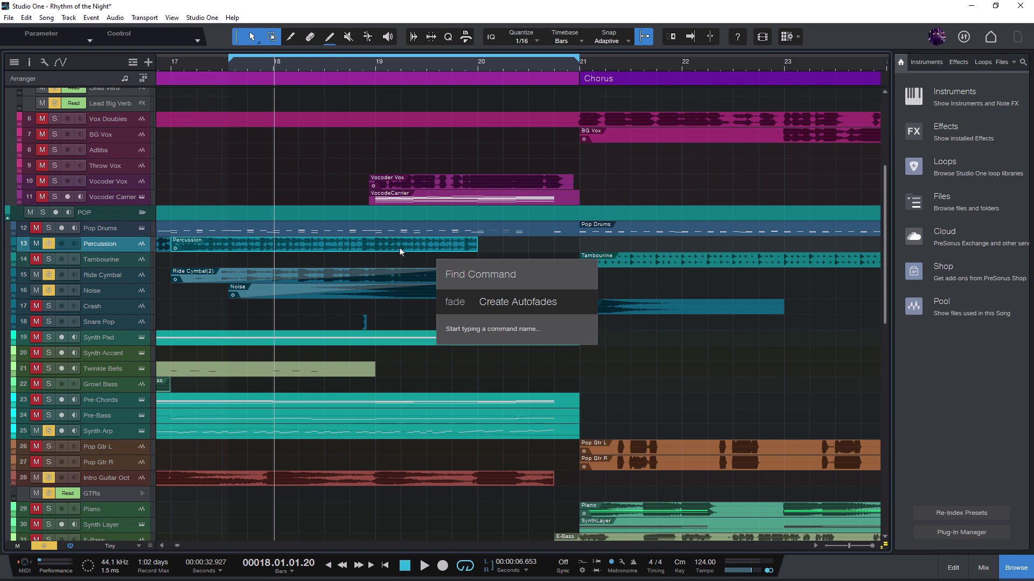
key("Down")
key("Down")
key("Down")
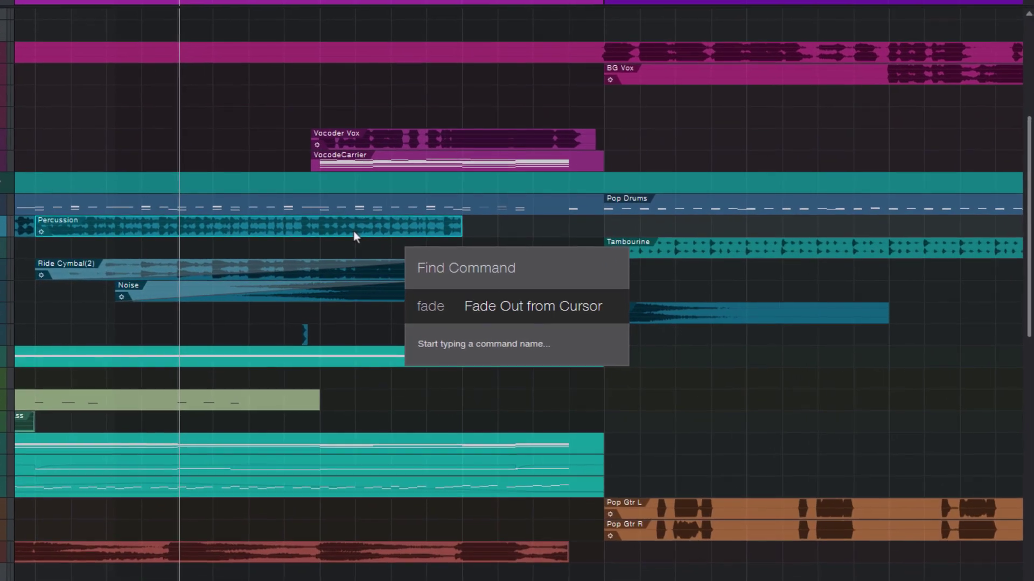
key("Down")
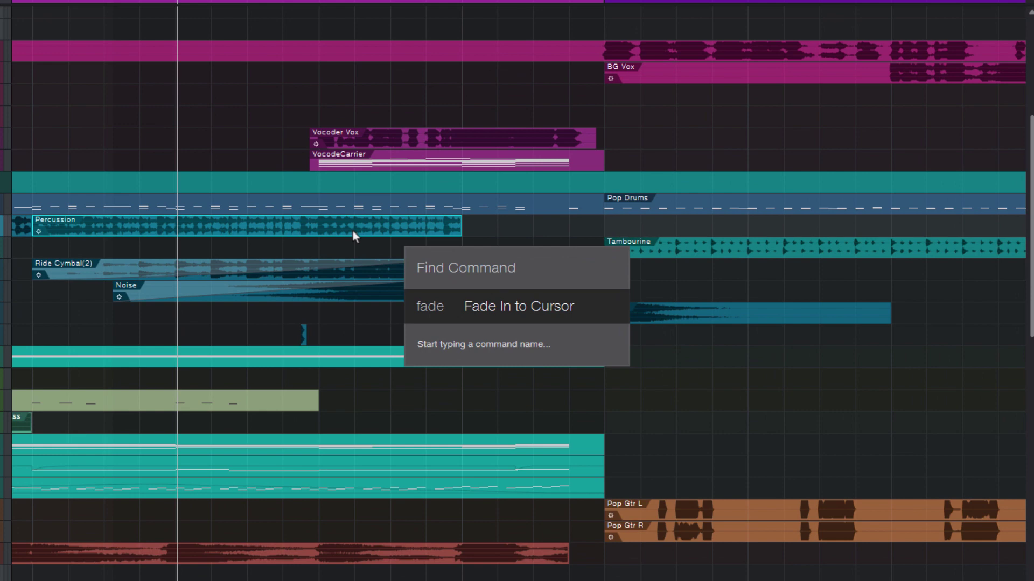
key("Return")
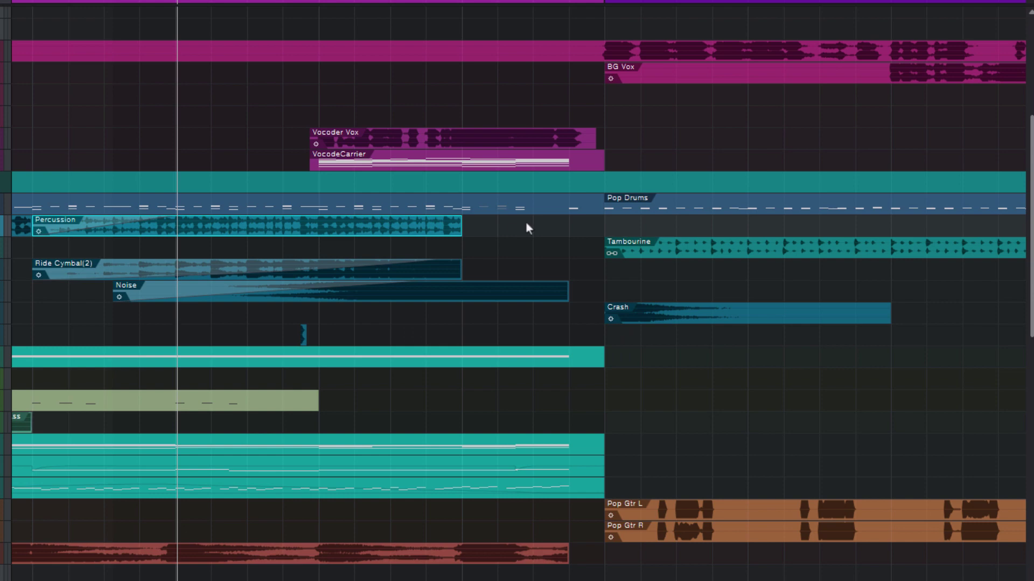
Open the Plug-In Manager via a 'plug' search, close it, then search 'fade' again
key("ctrl+alt+f")
type("plug")
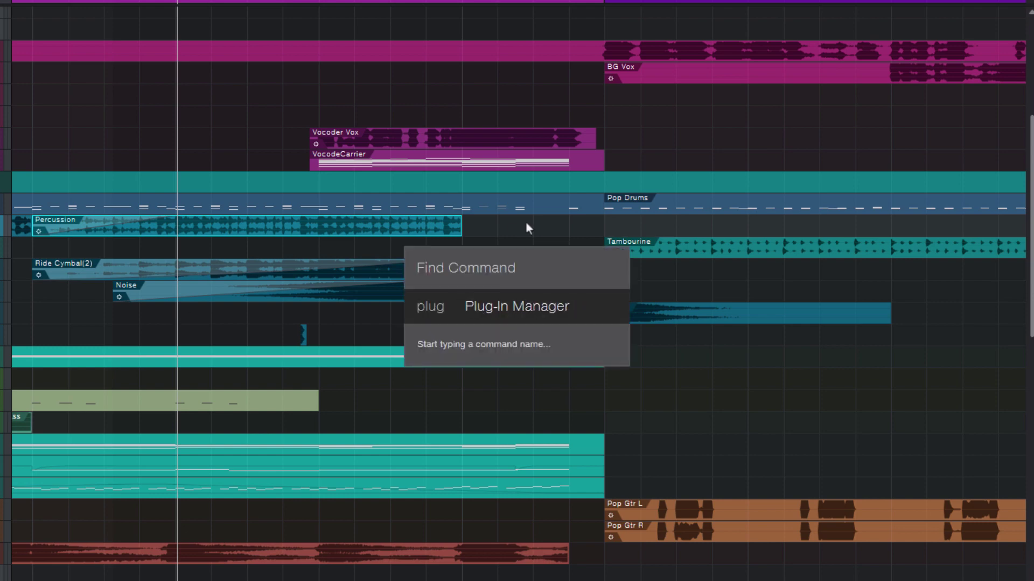
key("Return")
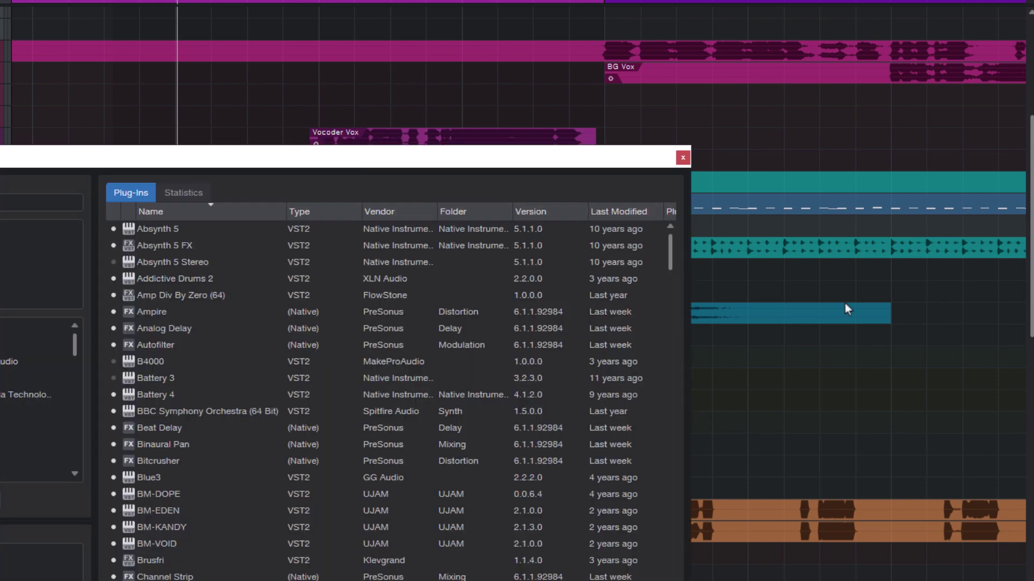
left_click(683, 159)
key("ctrl+alt+f")
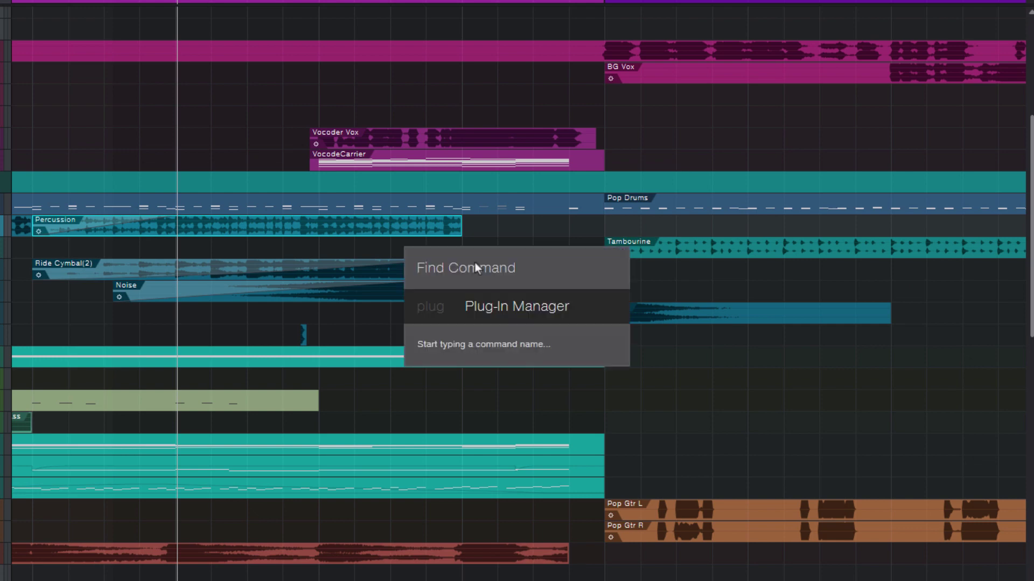
type("fade")
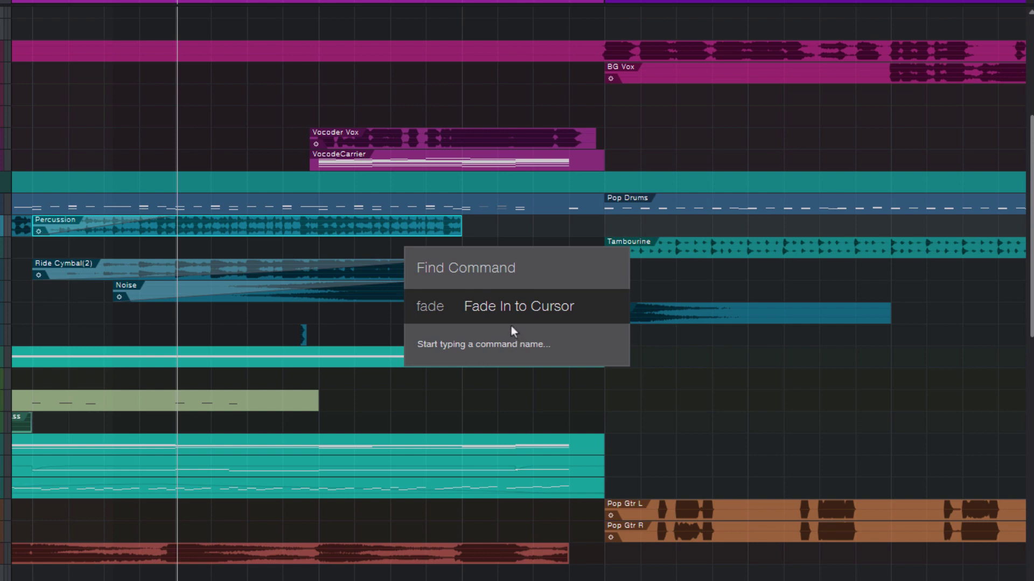
Dismiss the search, raise track lanes to Normal height with Shift+E, and try a 'dis tr' search
key("Return")
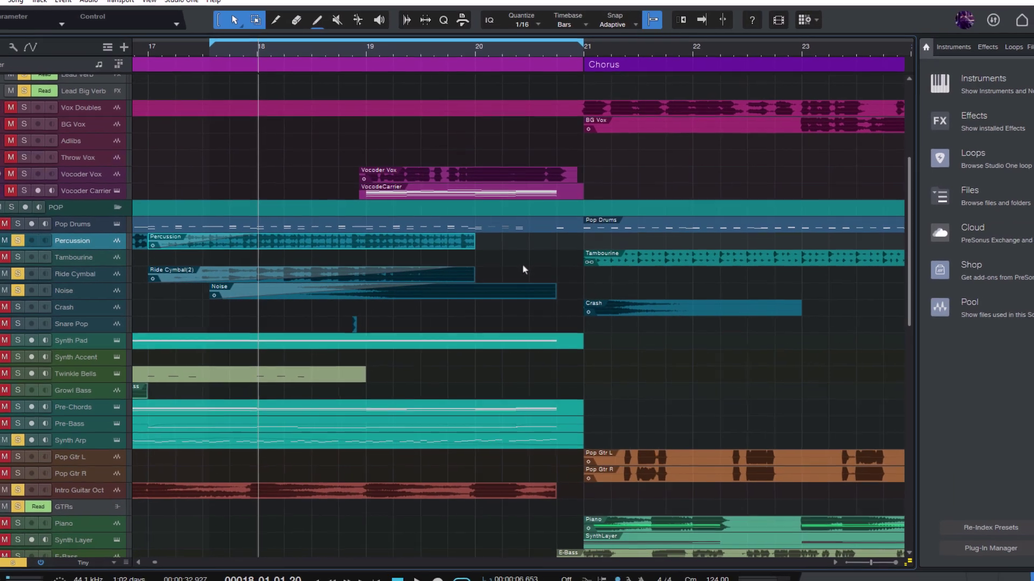
key("shift+e")
key("shift+e")
key("shift+e")
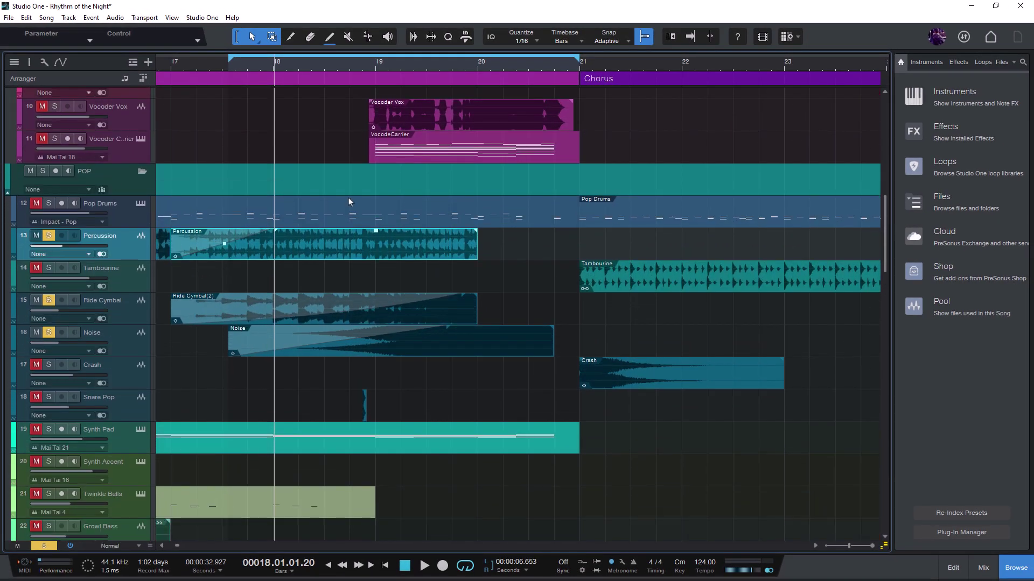
key("ctrl+f")
type("dis")
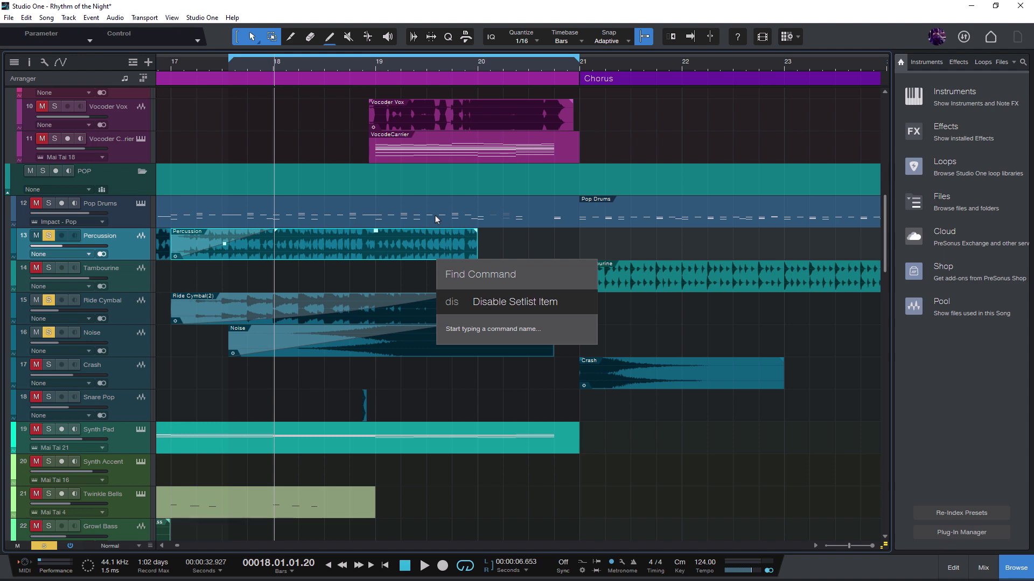
type(" tr")
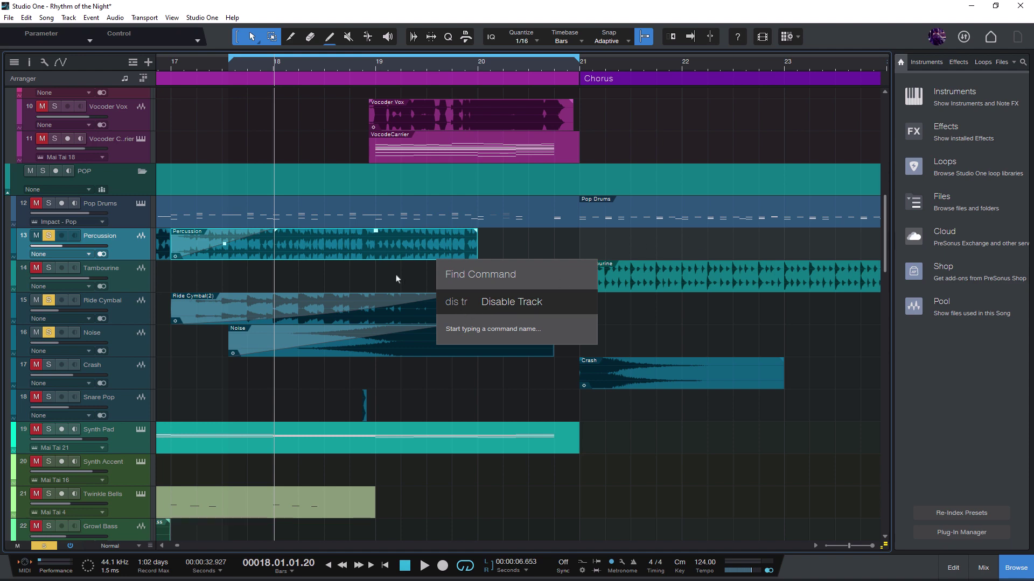
key("Escape")
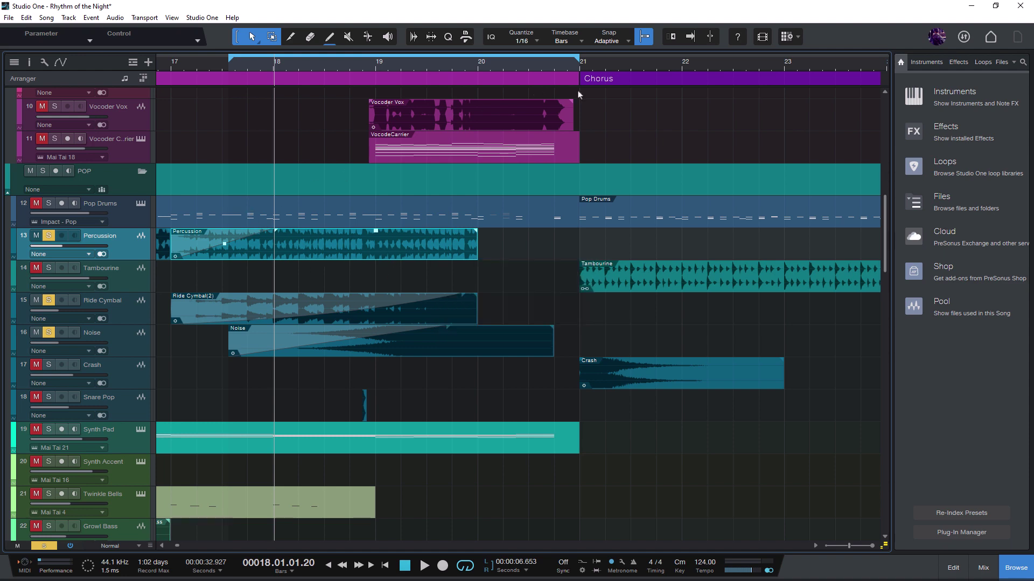
Zoom in on bars 17–21 and open the VocodeCarrier event in the note editor
key("Up")
key("e")
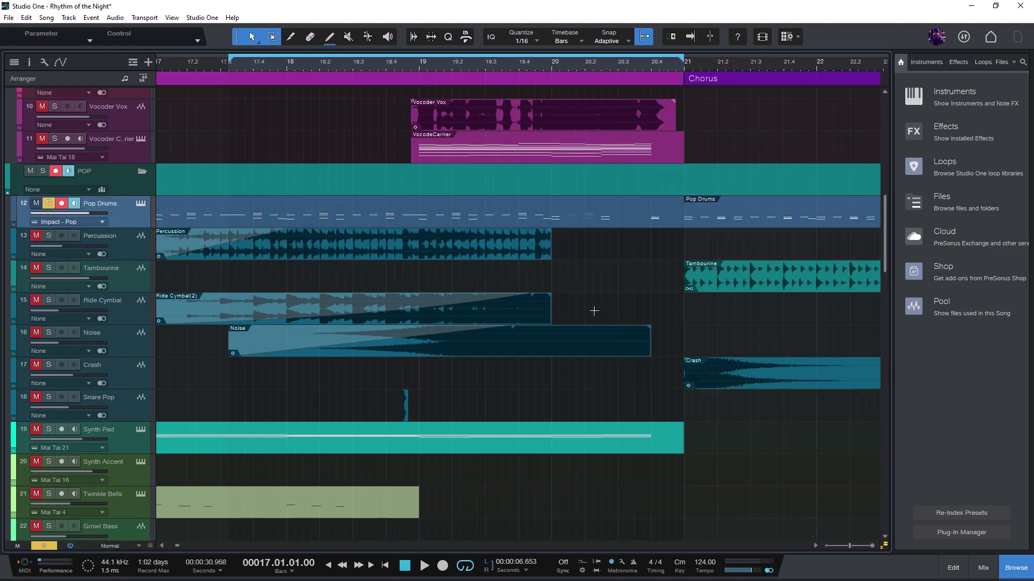
scroll(574, 334, "up", 4)
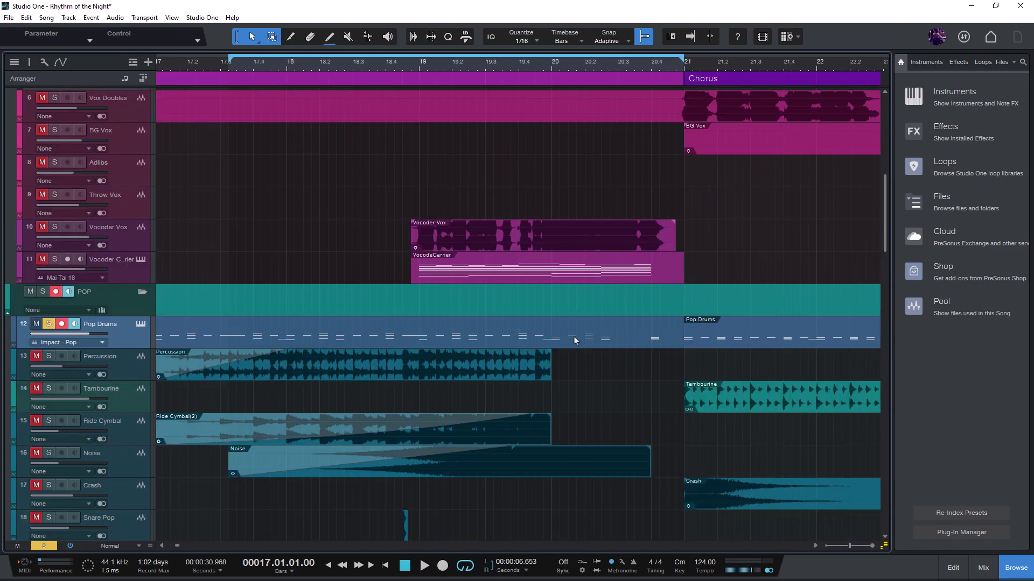
double_click(478, 274)
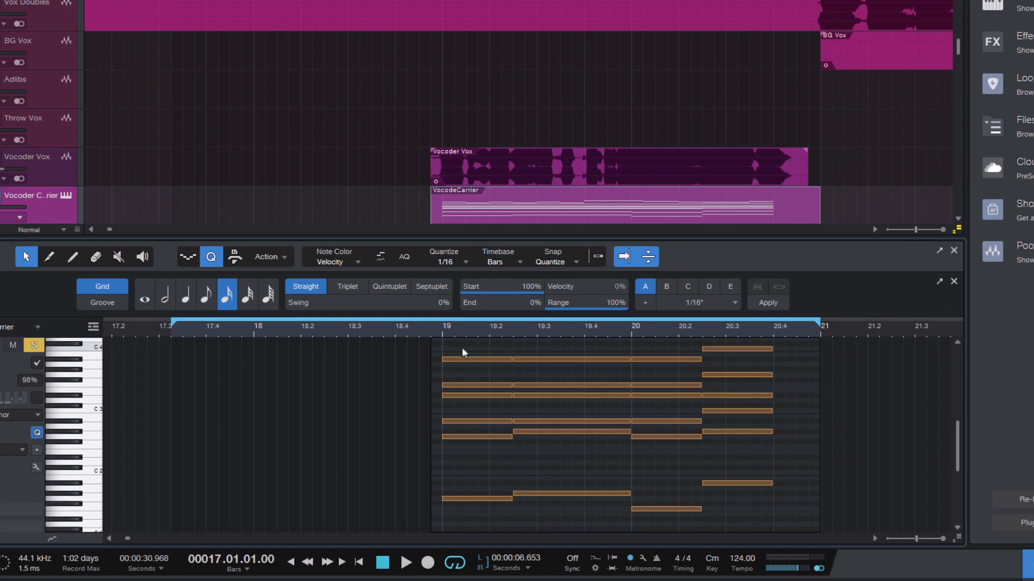
Select the notes from bar 19 to 20.2 and set them to Note length 1/16 via a '1/16' search
left_click_drag(471, 386, 707, 522)
key("ctrl+Return")
type("1/16")
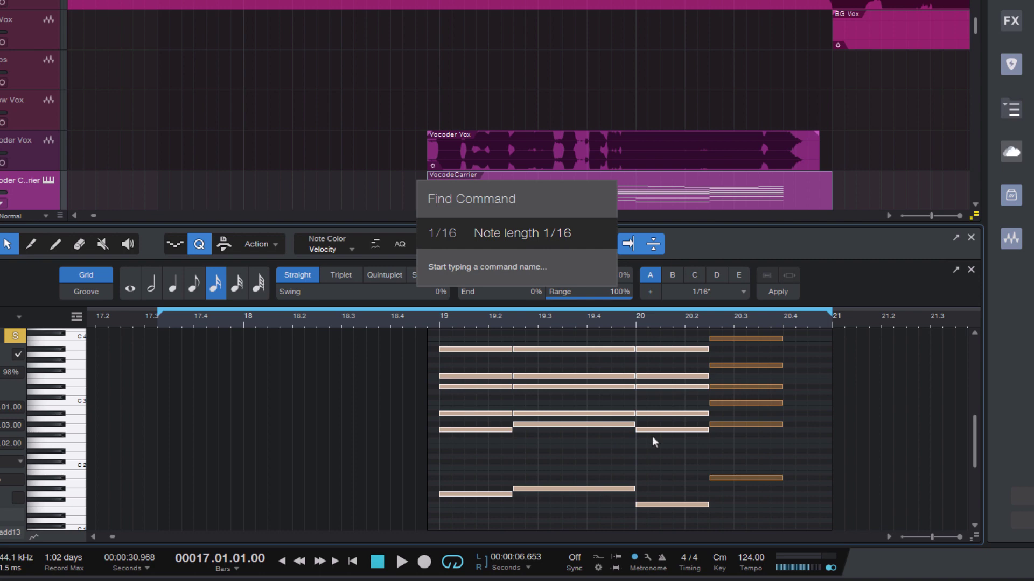
key("Return")
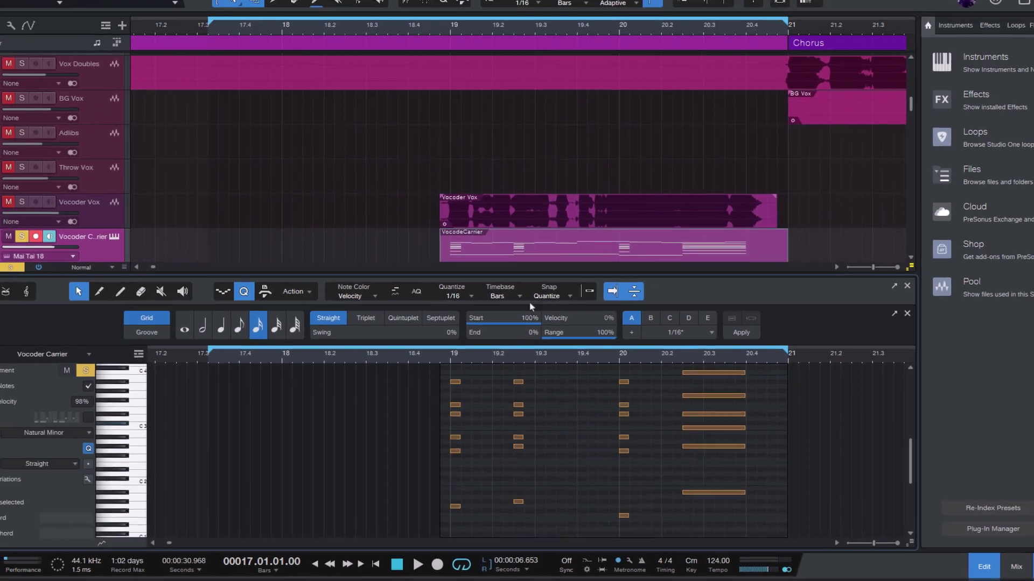
Close the note editor, select the Pop Drums event in bars 17–21, and search 'play ran' for Play Selected Range
key("F2")
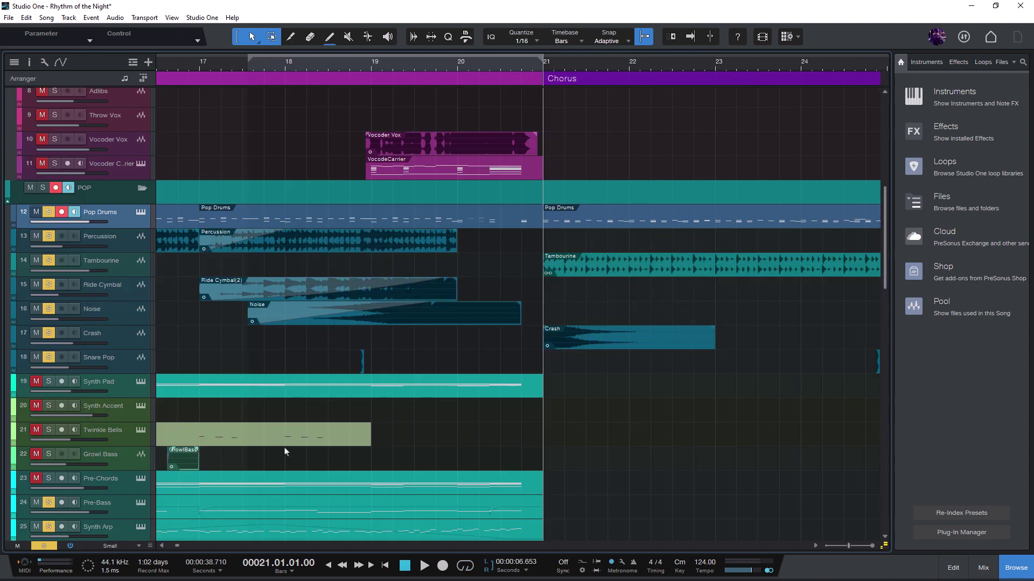
left_click(442, 218)
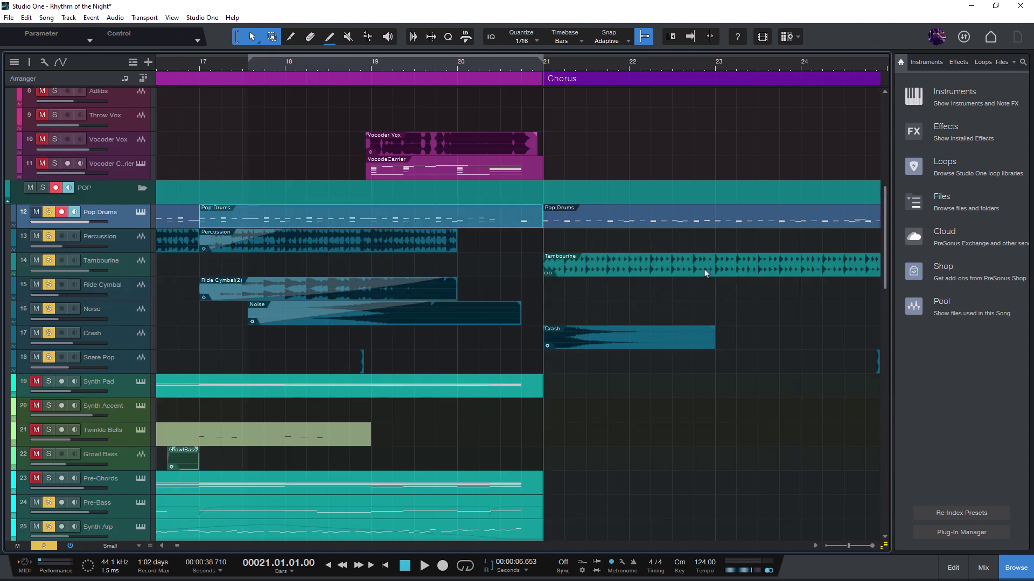
key("ctrl+Return")
type("play ran")
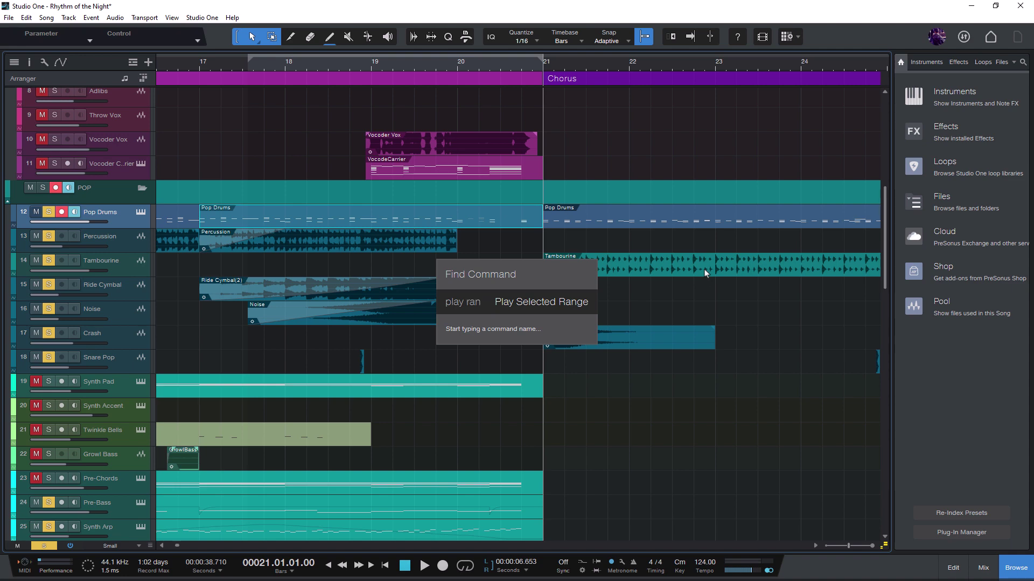